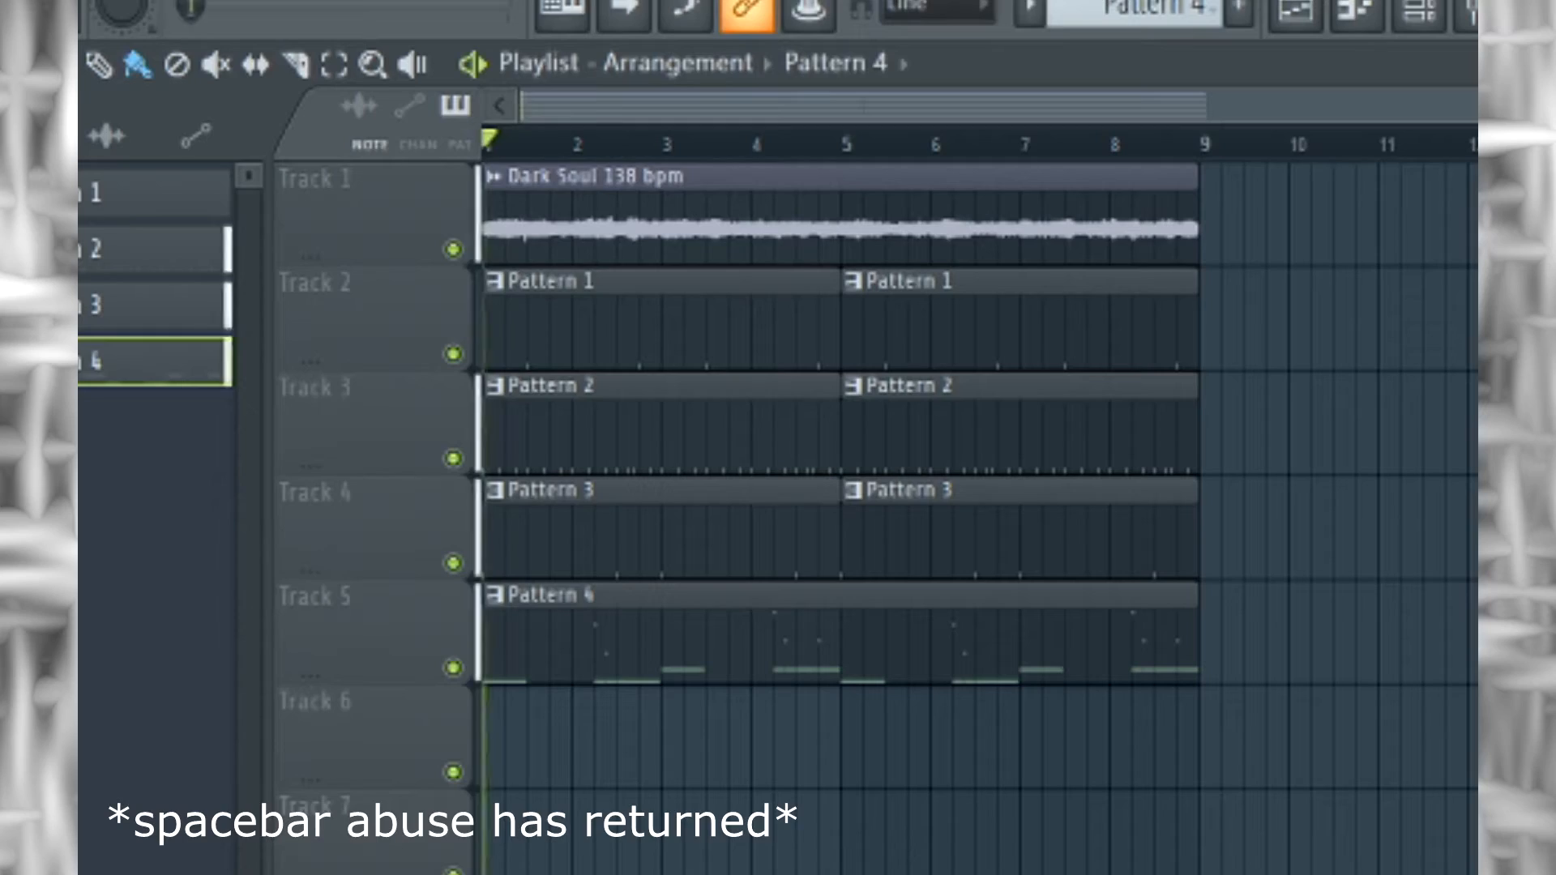
- Play back the arrangement and open the hi-hat notes of Pattern 2 in the piano roll
key("space")
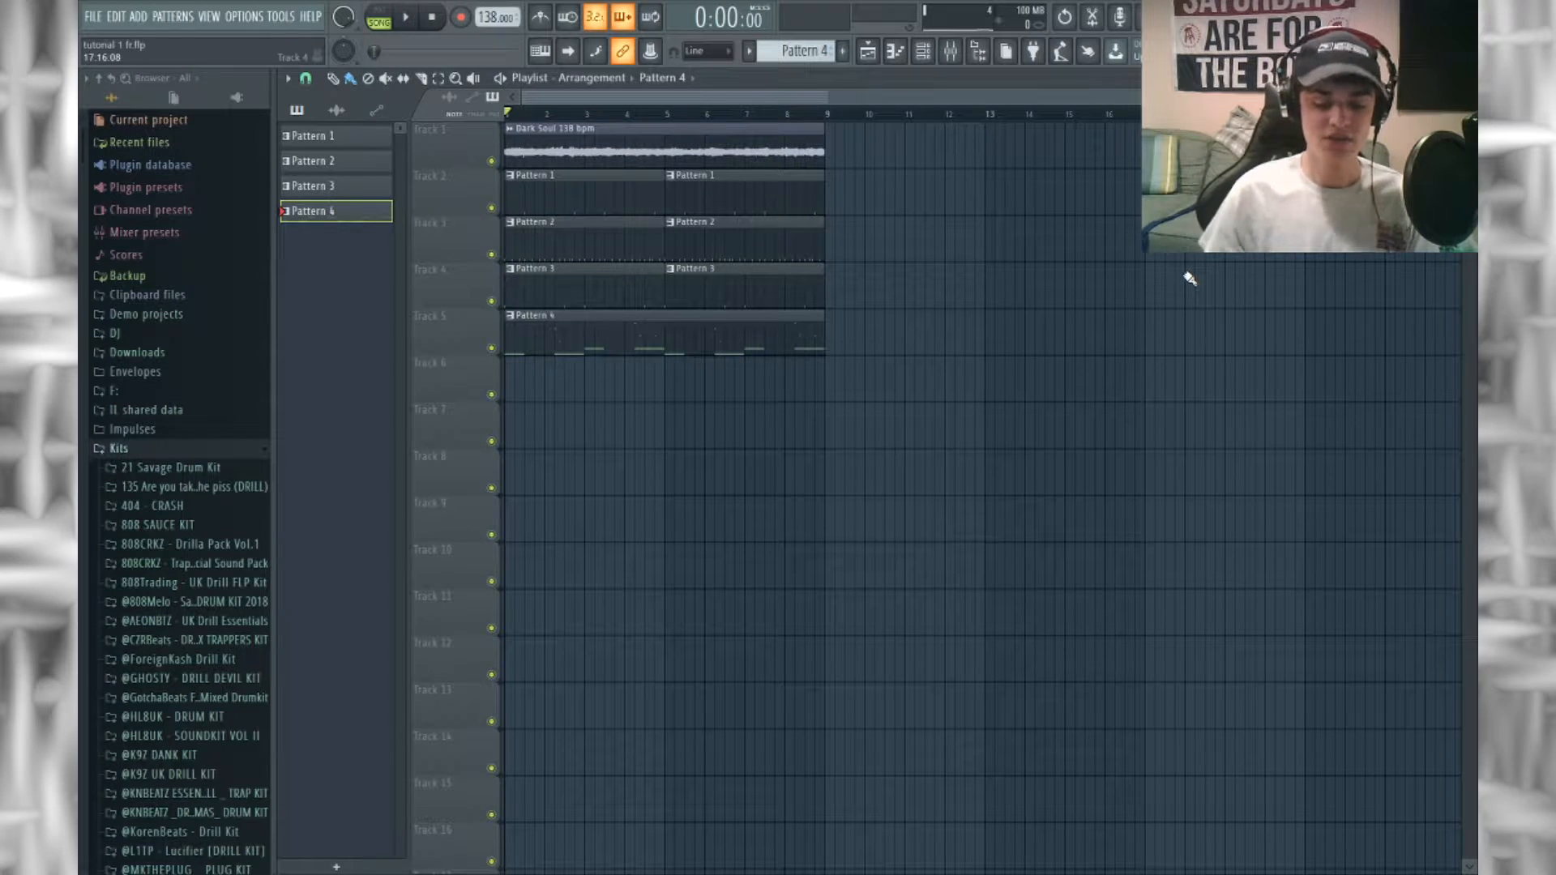
double_click(566, 250)
scroll(672, 103, "down", 3)
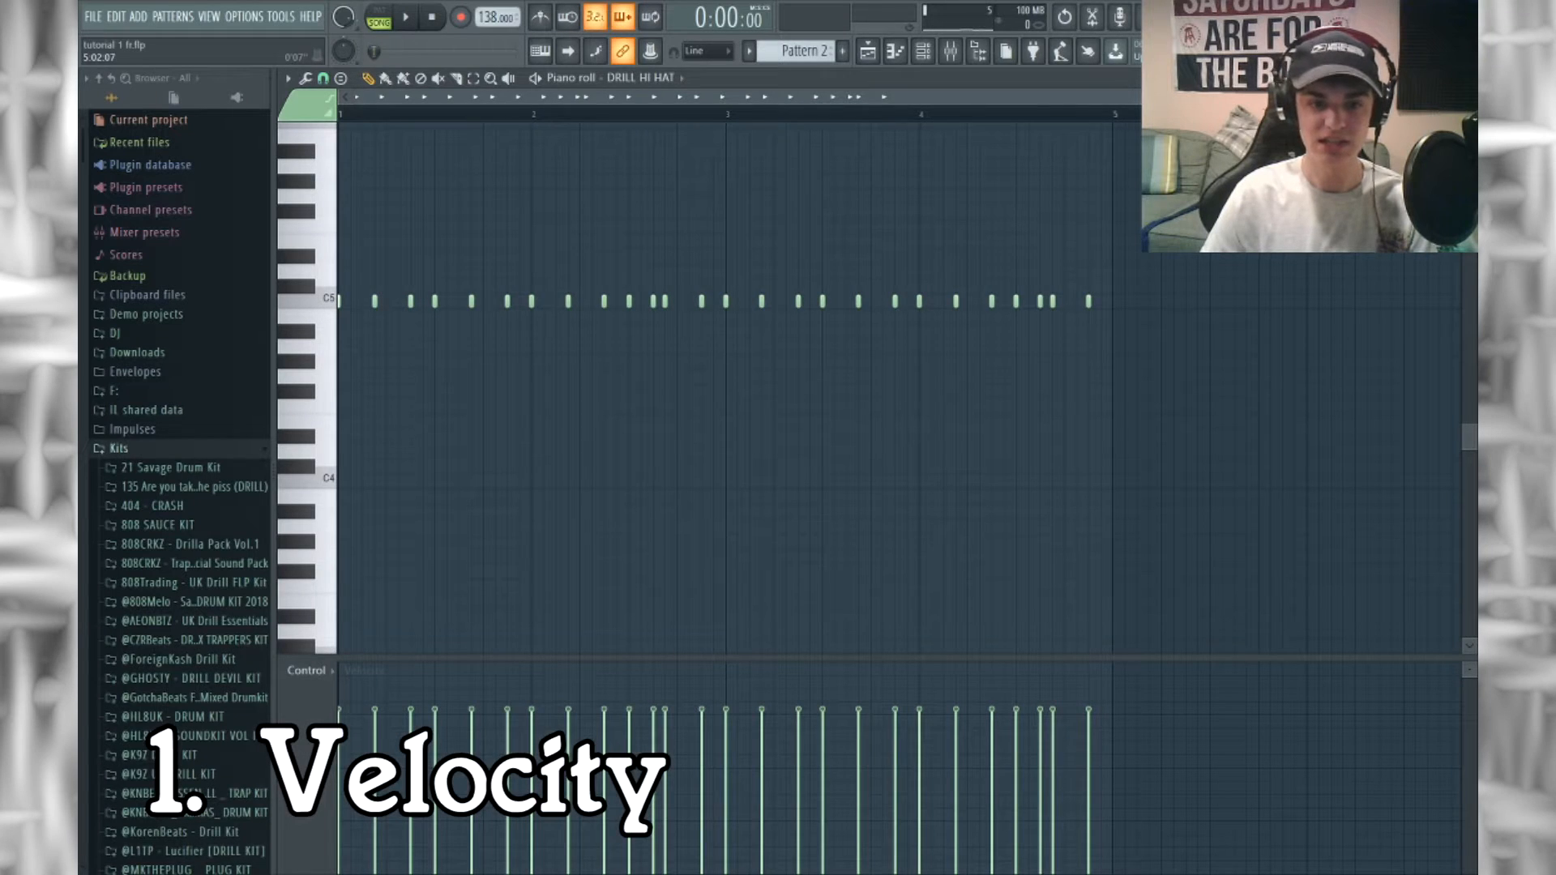
- Lower the velocity of the hi-hat notes on step 11 of bars 2 and 4
left_click_drag(1138, 98, 920, 98)
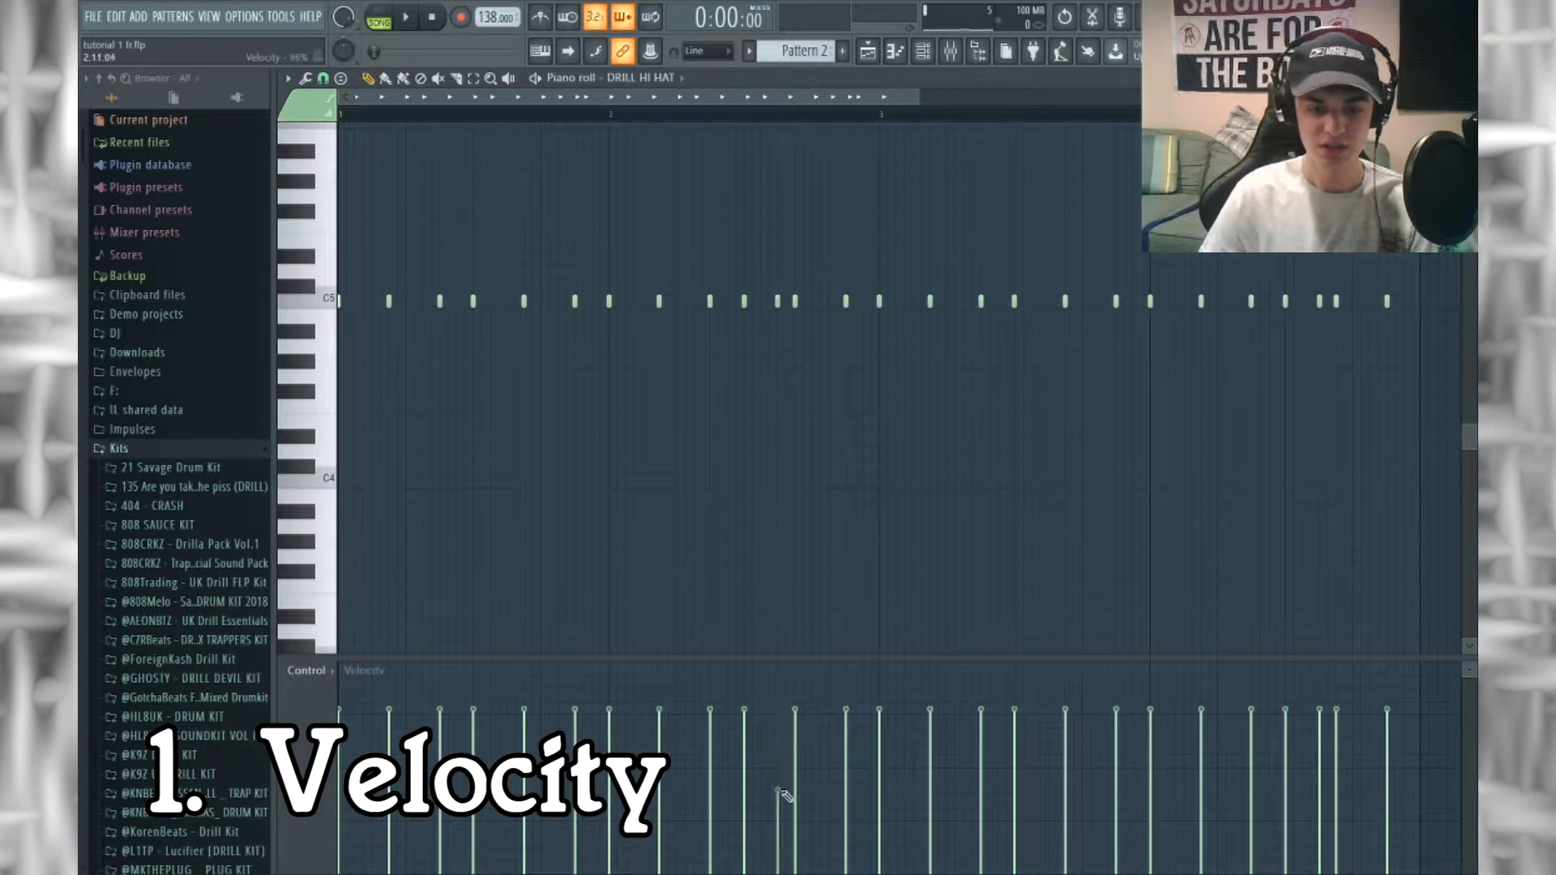
mouse_move(779, 783)
left_mouse_down()
mouse_move(774, 662)
mouse_move(774, 783)
left_mouse_up()
left_click_drag(1321, 778, 1325, 792)
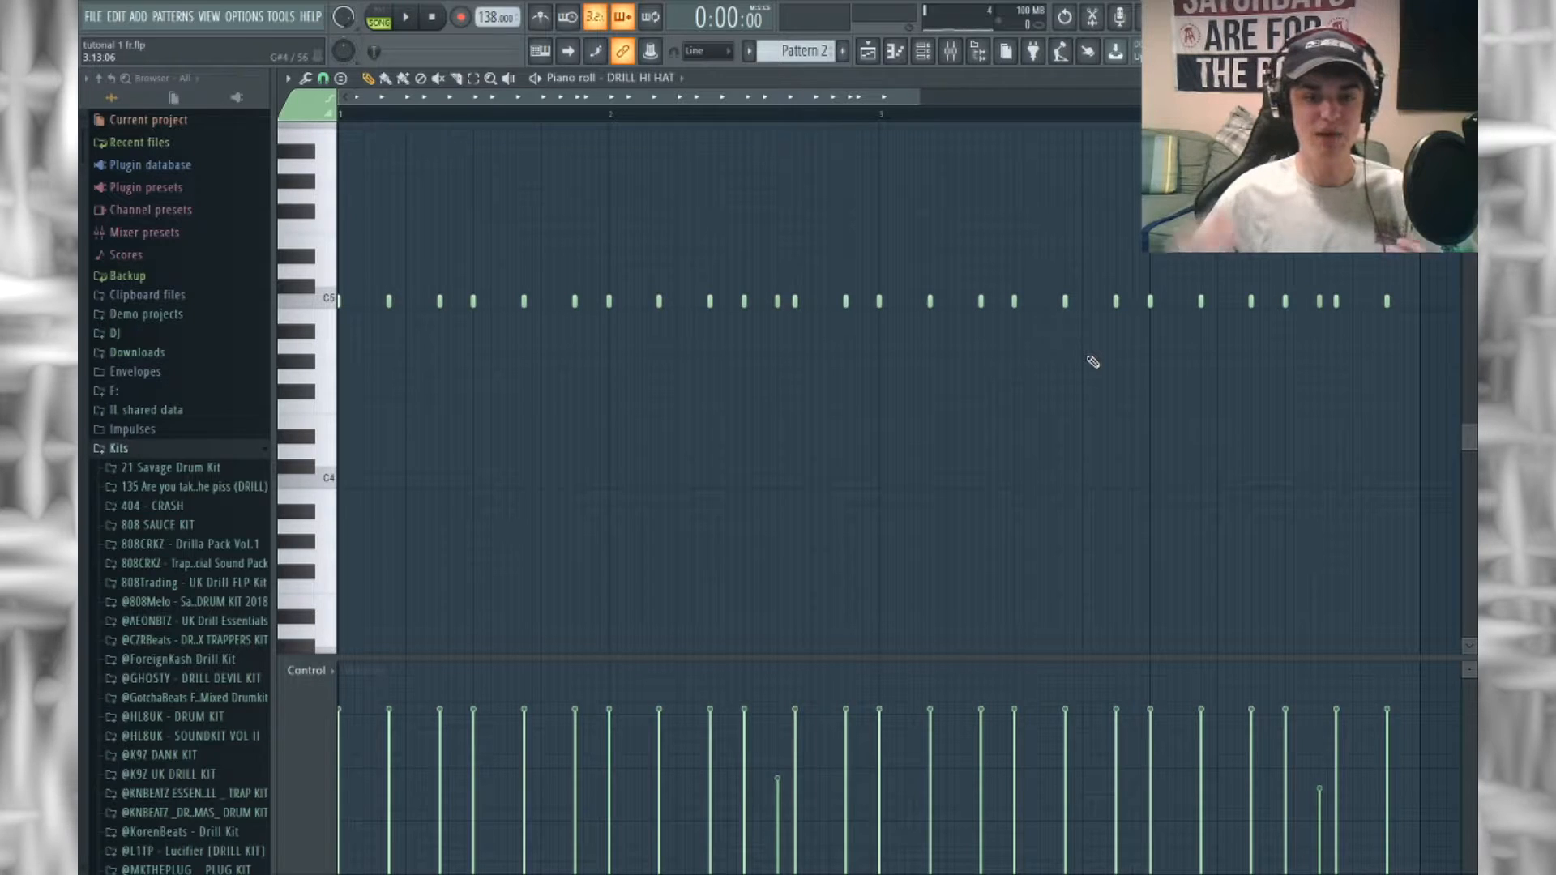
- Fill the gap before bar 3 with three C5 hi-hat notes and taper their velocities downward
left_click(858, 302)
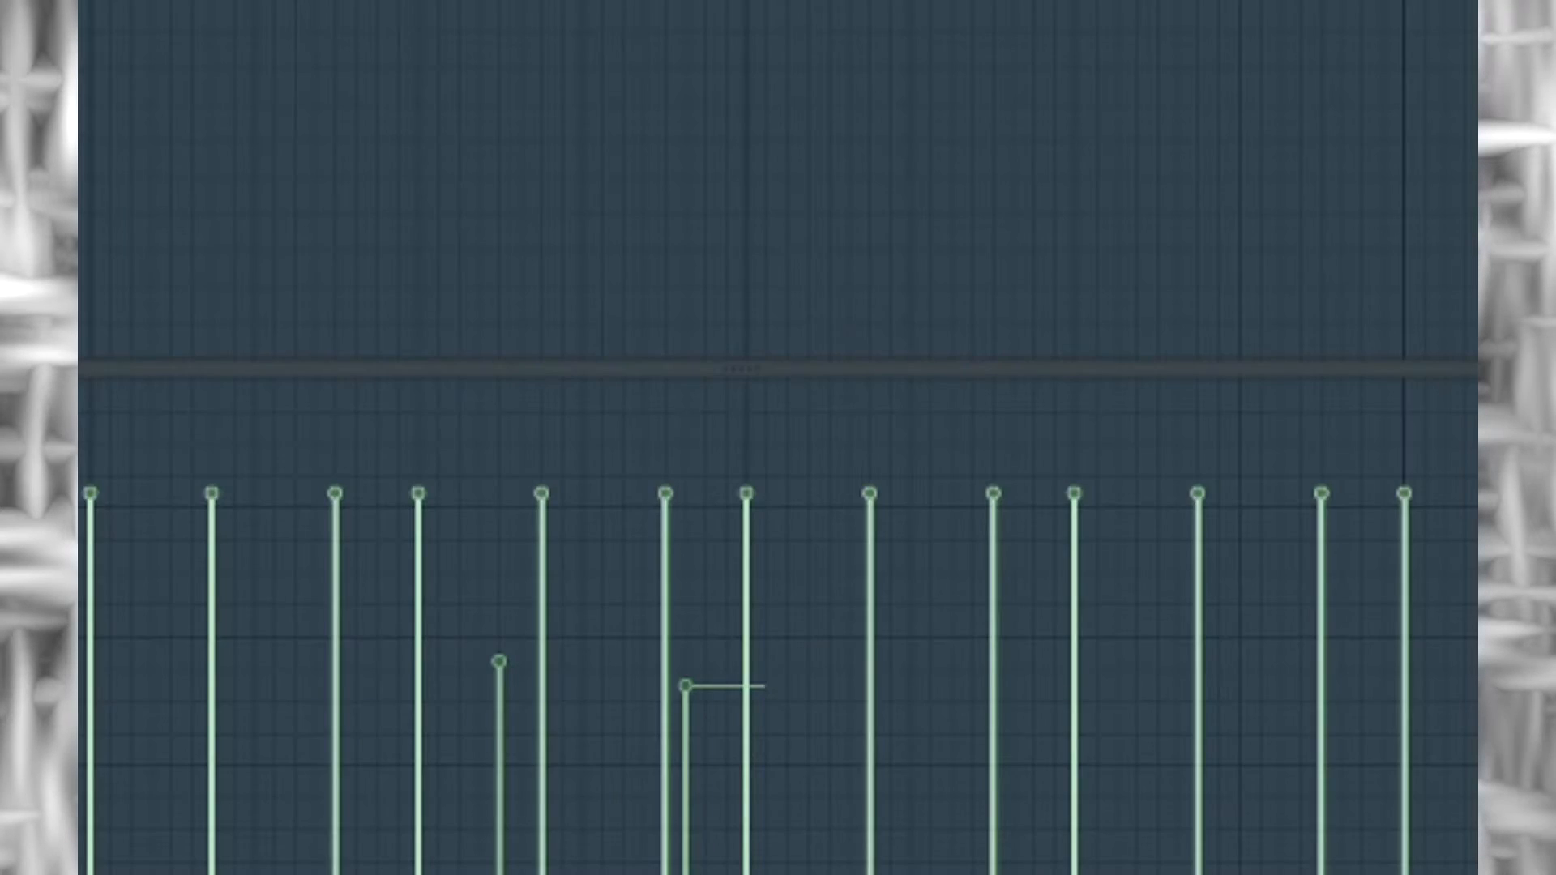
key("ctrl+z")
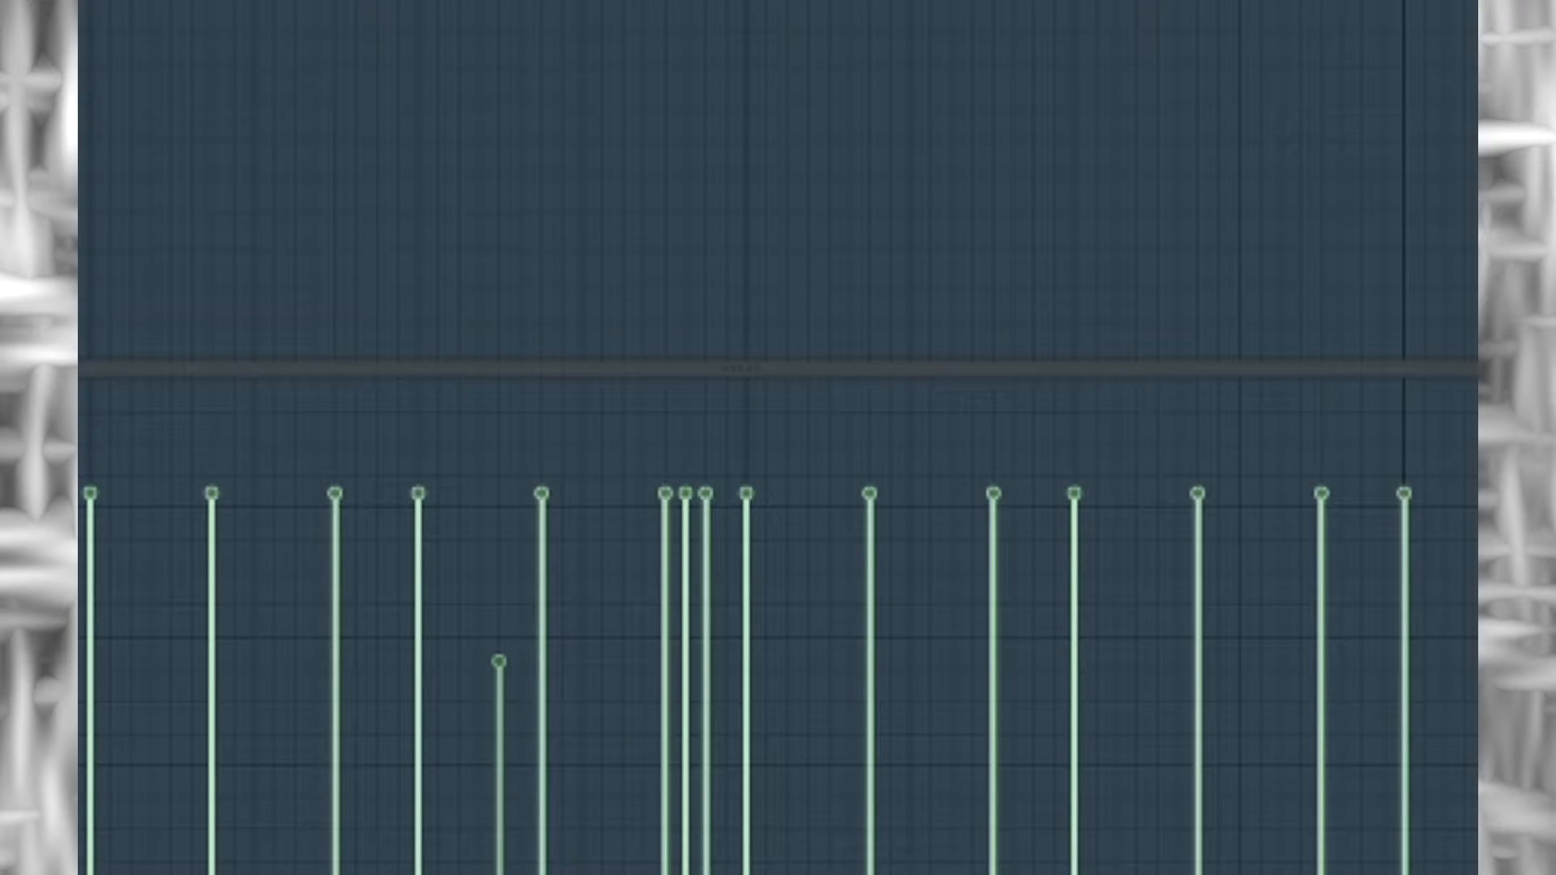
mouse_move(729, 798)
left_mouse_down()
mouse_move(686, 762)
mouse_move(689, 591)
mouse_move(691, 628)
left_mouse_up()
left_click_drag(712, 728, 740, 813)
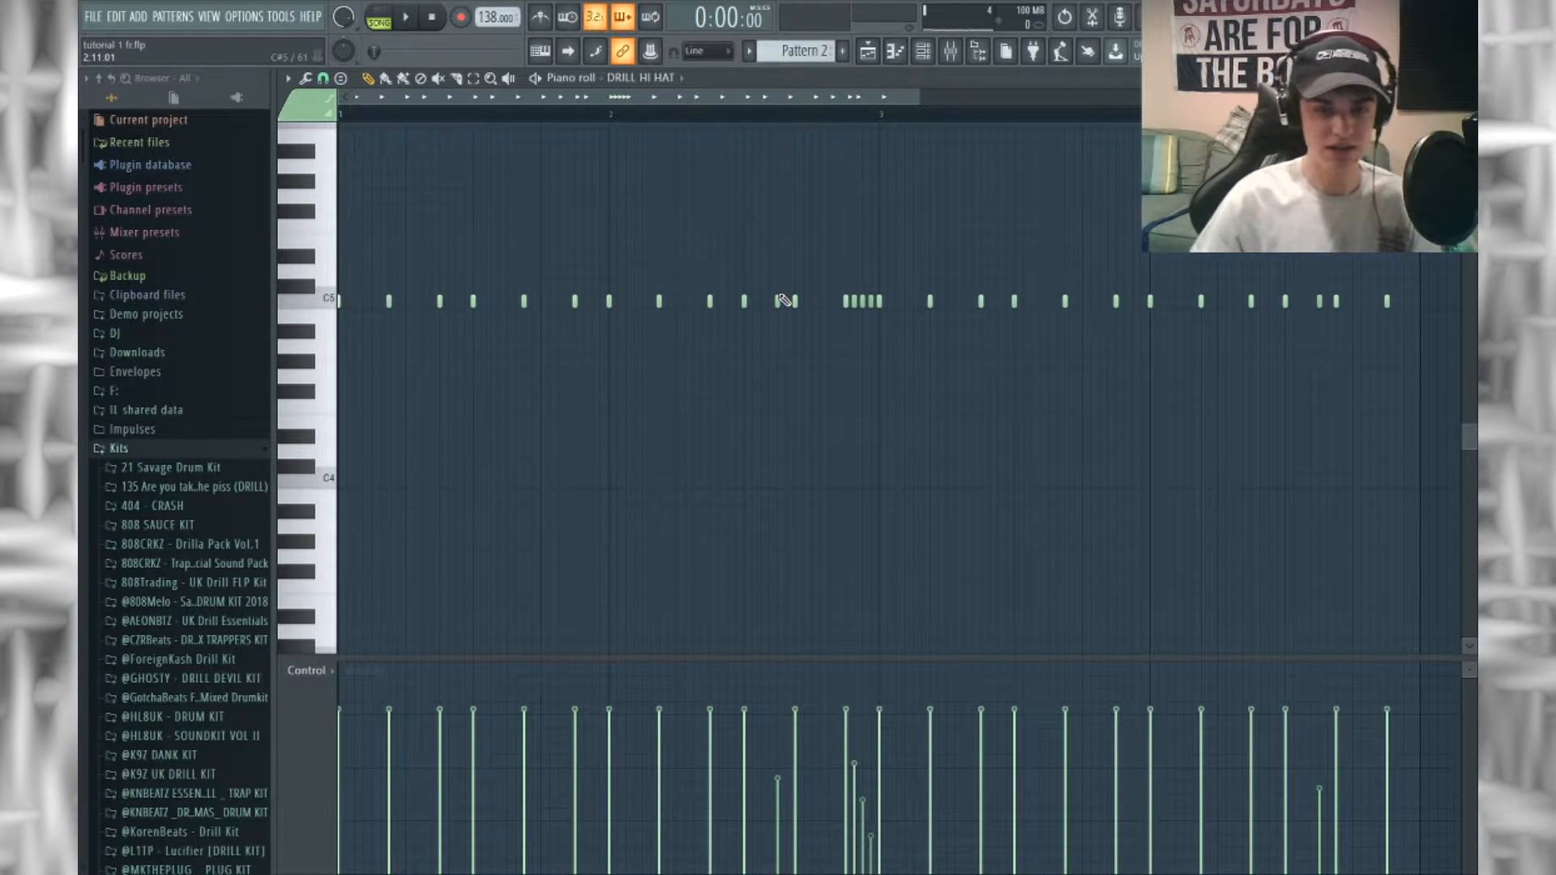
- Play the hi-hat pattern from bar 2 to check the new roll
left_click(612, 115)
key("space")
key("space")
key("space")
key("space")
key("space")
- Add three C5 hi-hat notes between steps 9 and 11 of bar 2, with falling velocities, and listen to the roll
left_click(753, 301)
left_click(760, 301)
left_click(769, 300)
key("space")
left_click_drag(769, 847, 752, 805)
key("space")
- Add a single C5 hi-hat note just before the closing roll of bar 2 and play it back
left_click(811, 301)
key("space")
key("space")
- Clear the hi-hat notes after bar 2 and duplicate bars 1 and 2 over bars 3 and 4
left_click_drag(811, 302, 1446, 303)
left_click(473, 78)
key("space")
right_click(872, 303)
key("Delete")
key("ctrl+b")
left_click(369, 78)
- Listen to the duplicated four-bar hi-hat pattern, starting from bar 2
left_click(866, 117)
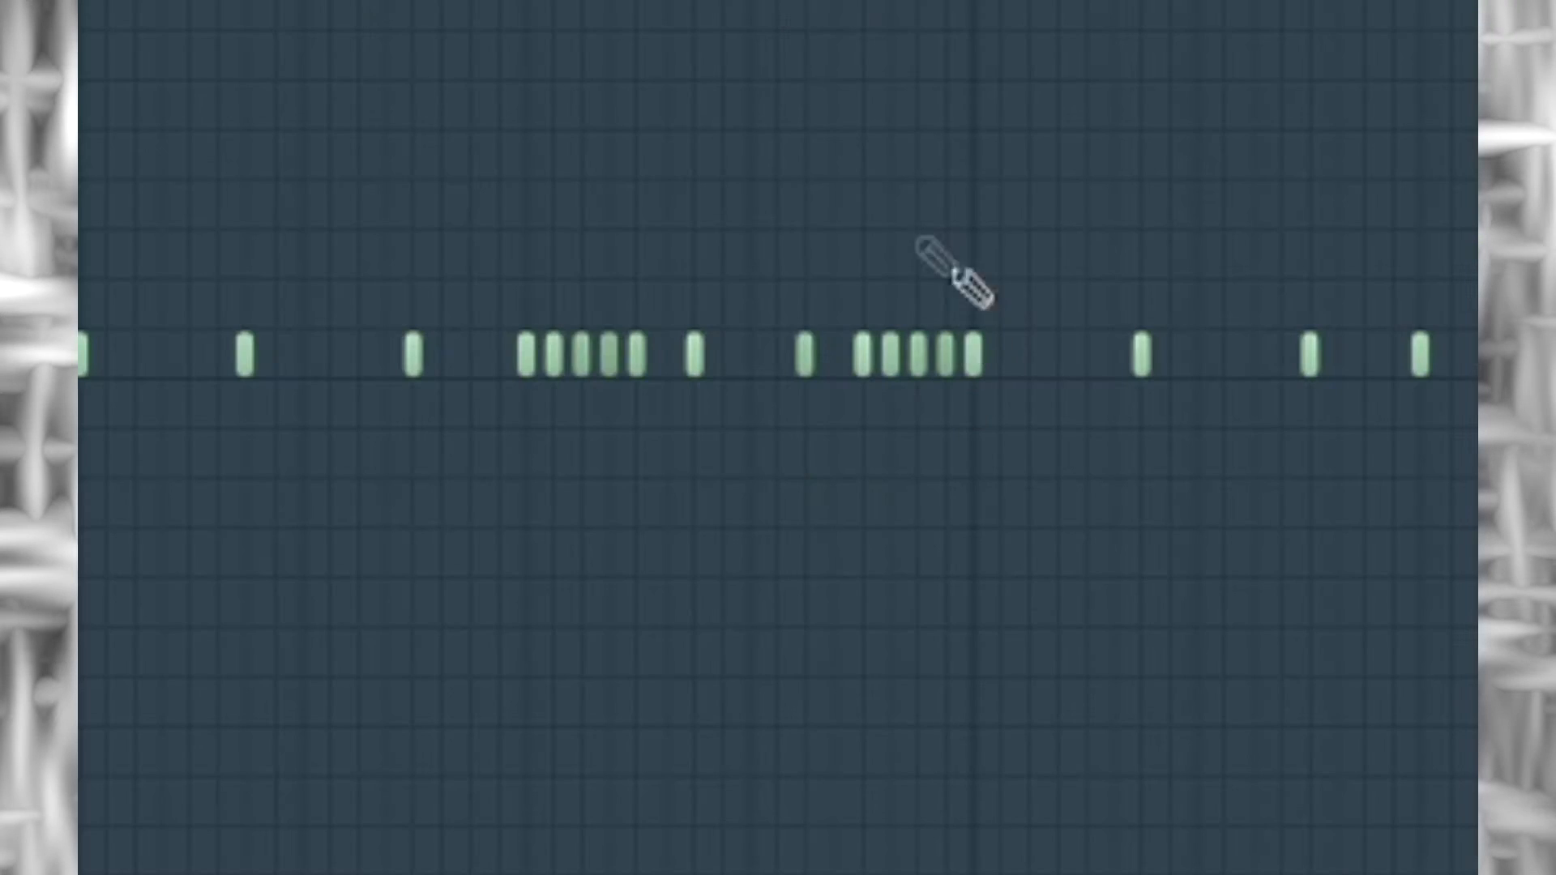
left_click_drag(792, 100, 572, 102)
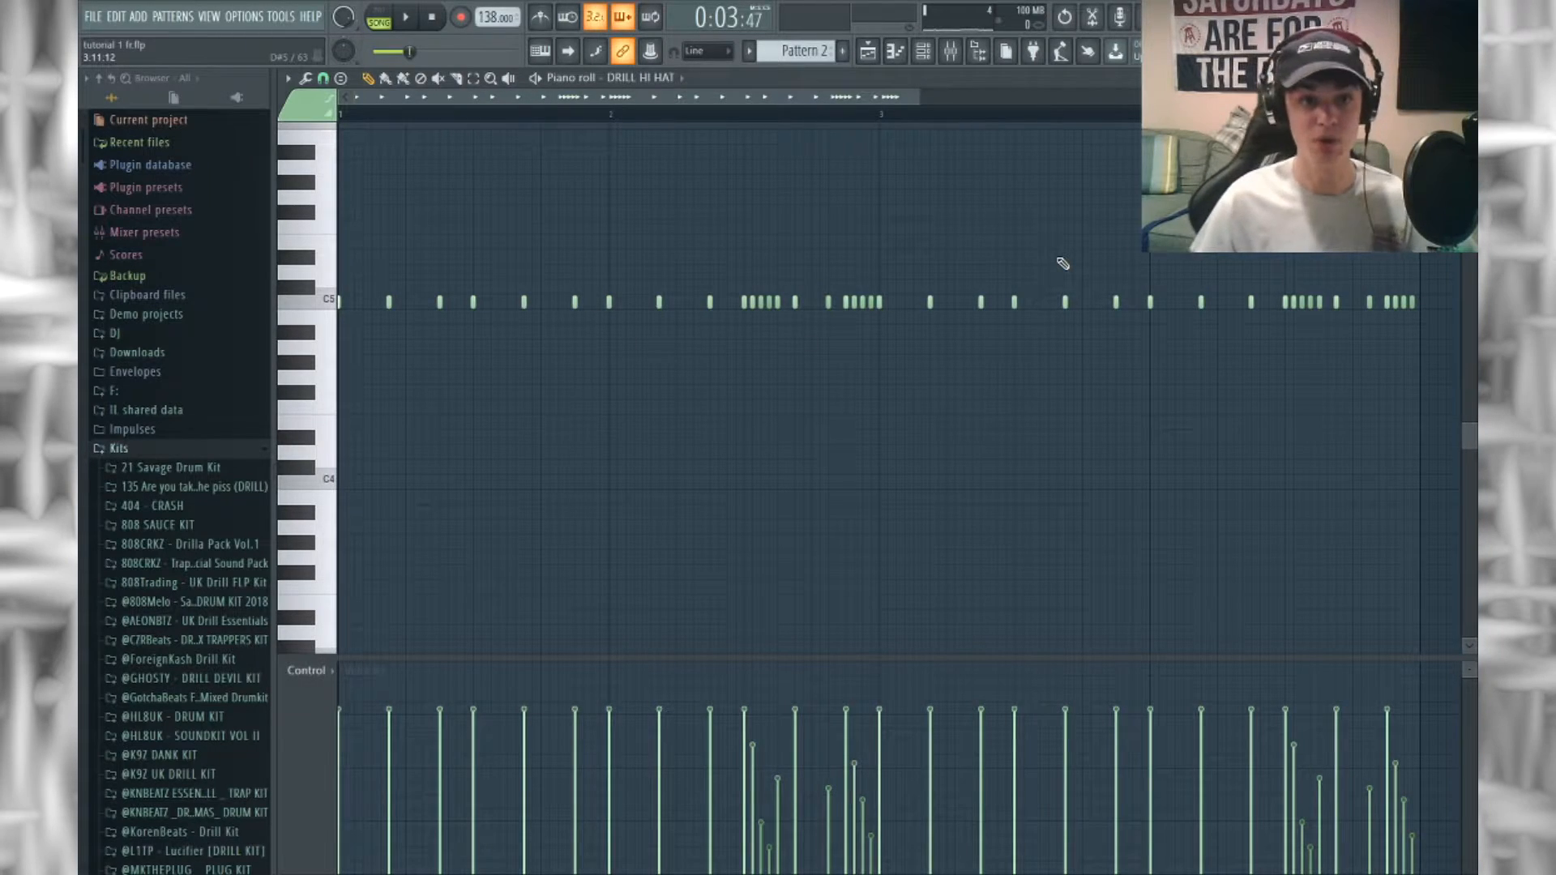
left_click(612, 115)
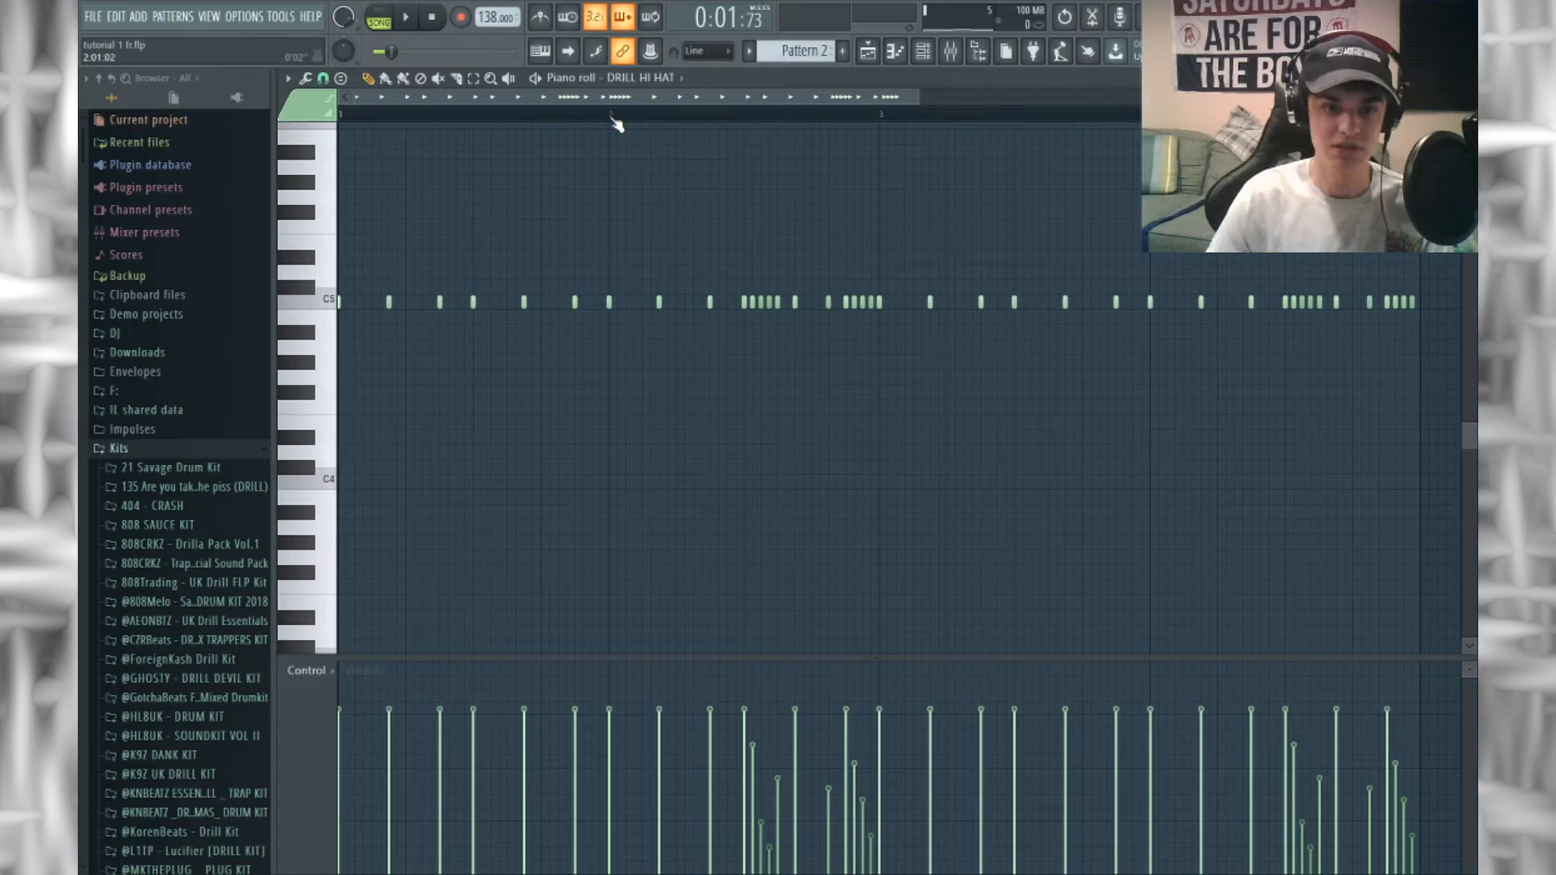
key("space")
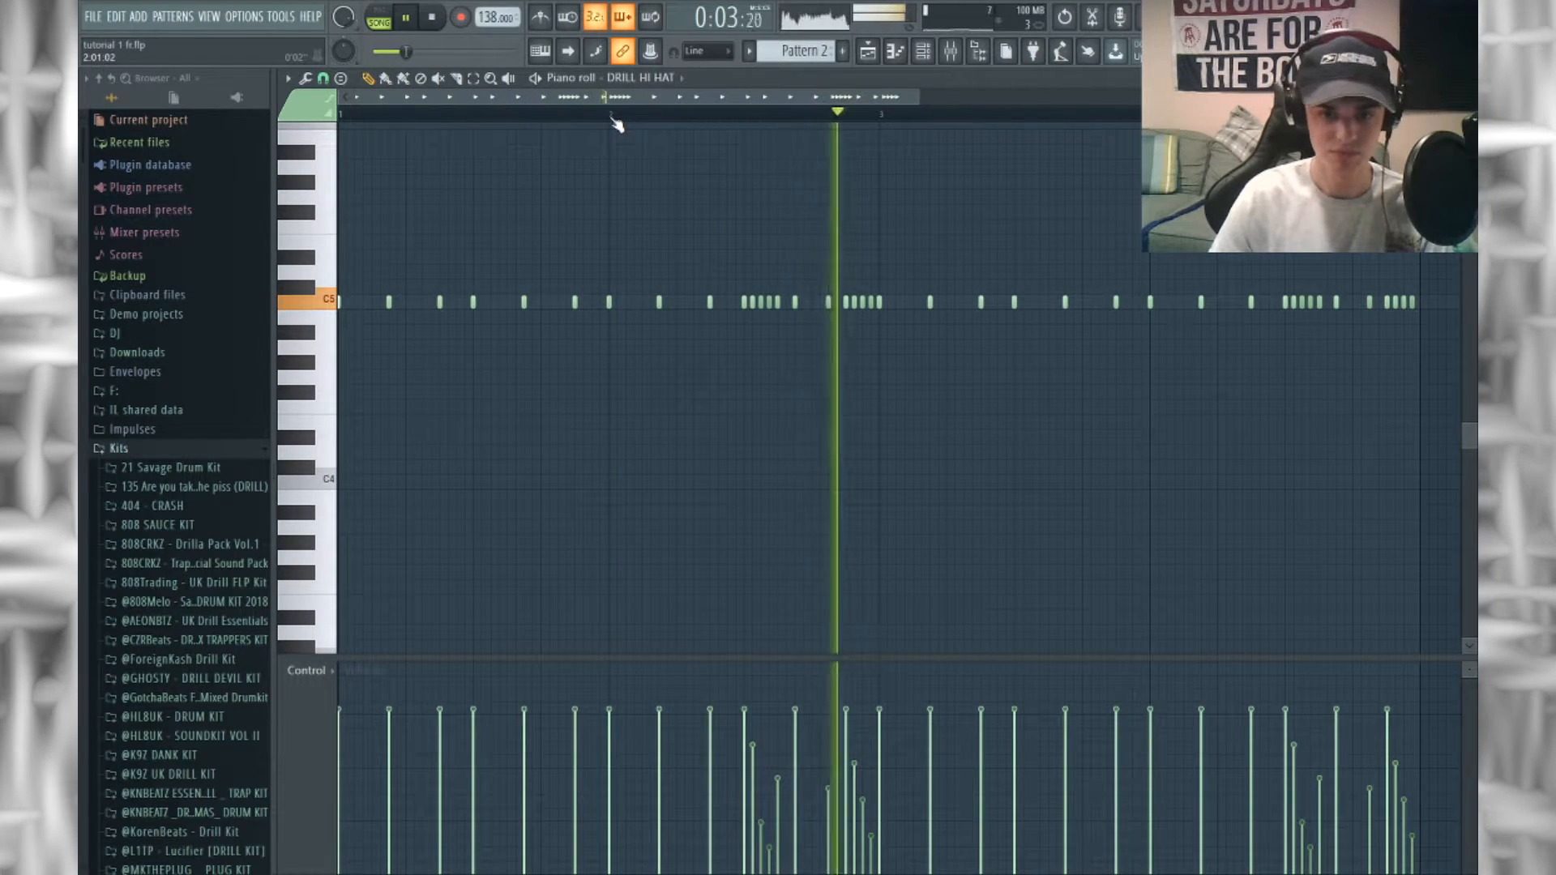
key("space")
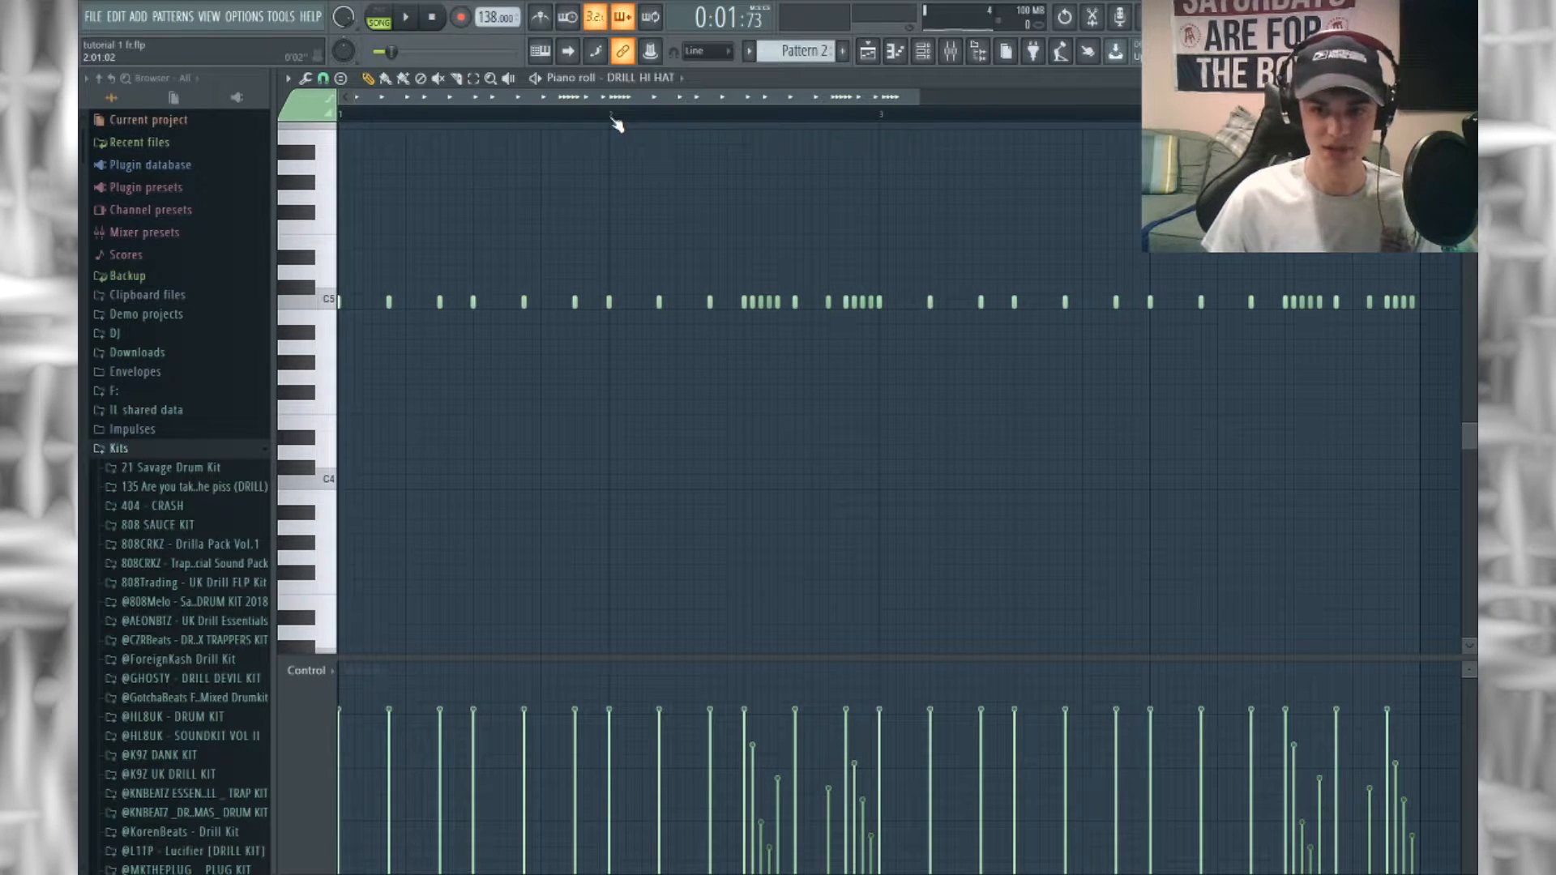
- Pitch the last three hi-hat notes of bar 4 down stepwise to B4, A#4 and A4, and play bar 4
scroll(664, 362, "up", 2)
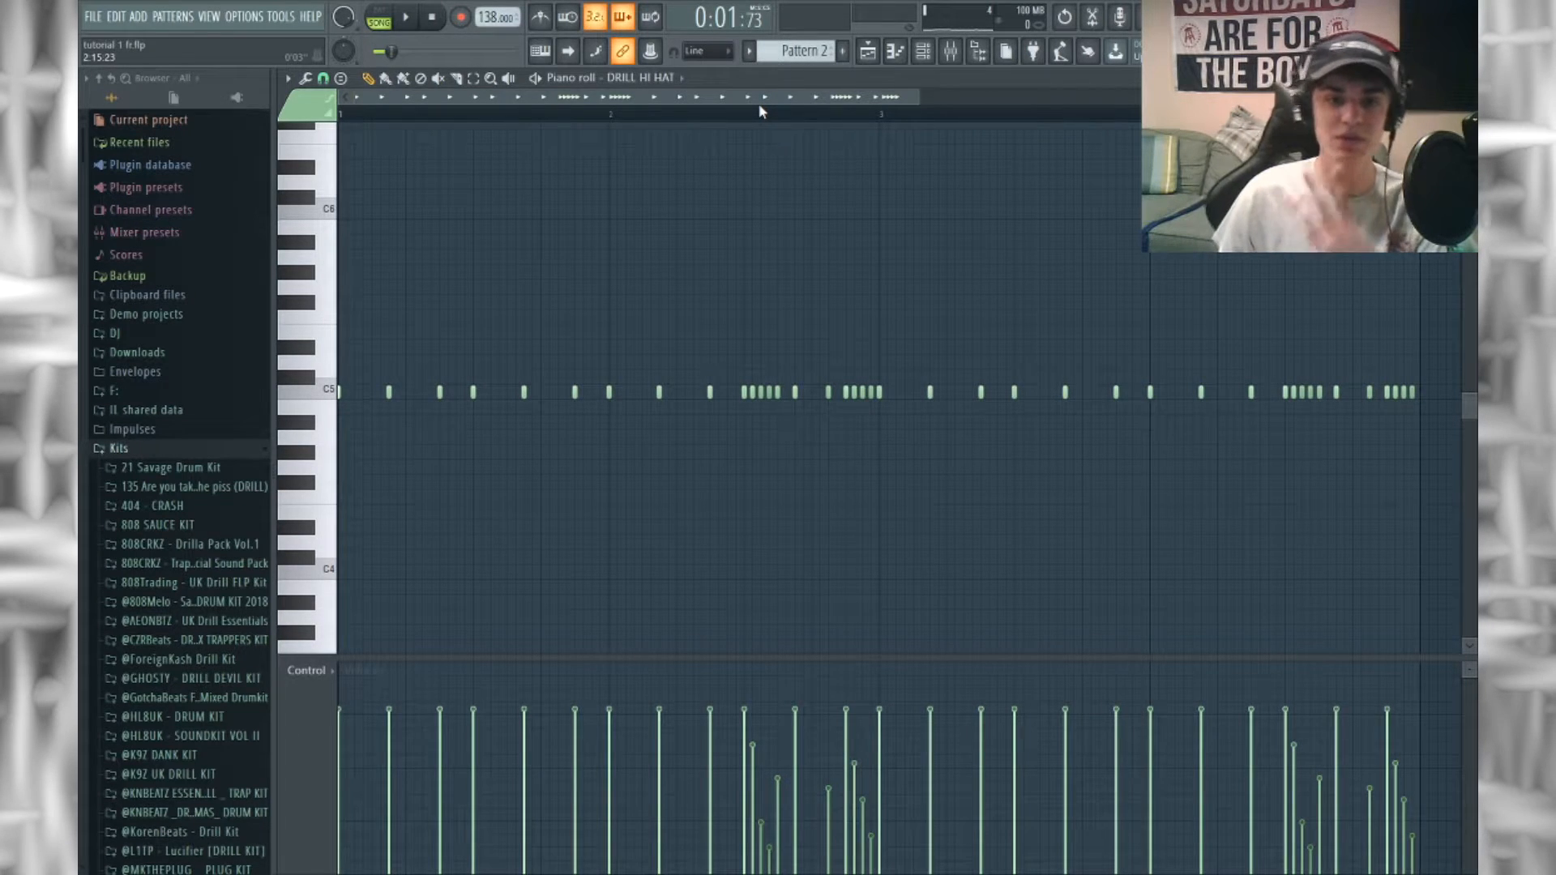
left_click_drag(885, 99, 1279, 100)
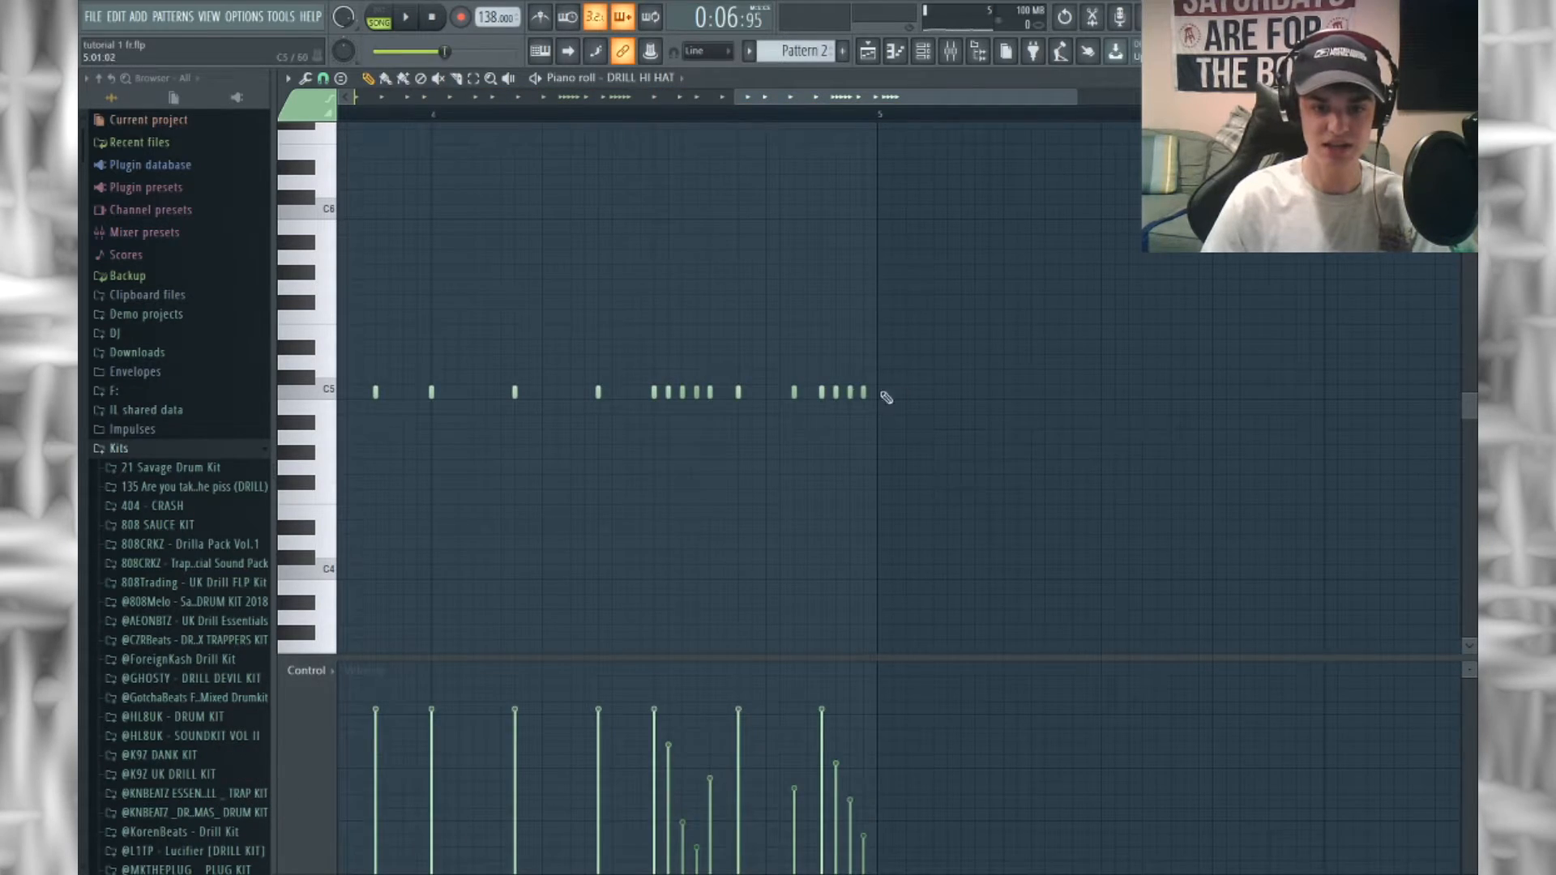
left_click_drag(835, 391, 865, 451)
left_click(433, 116)
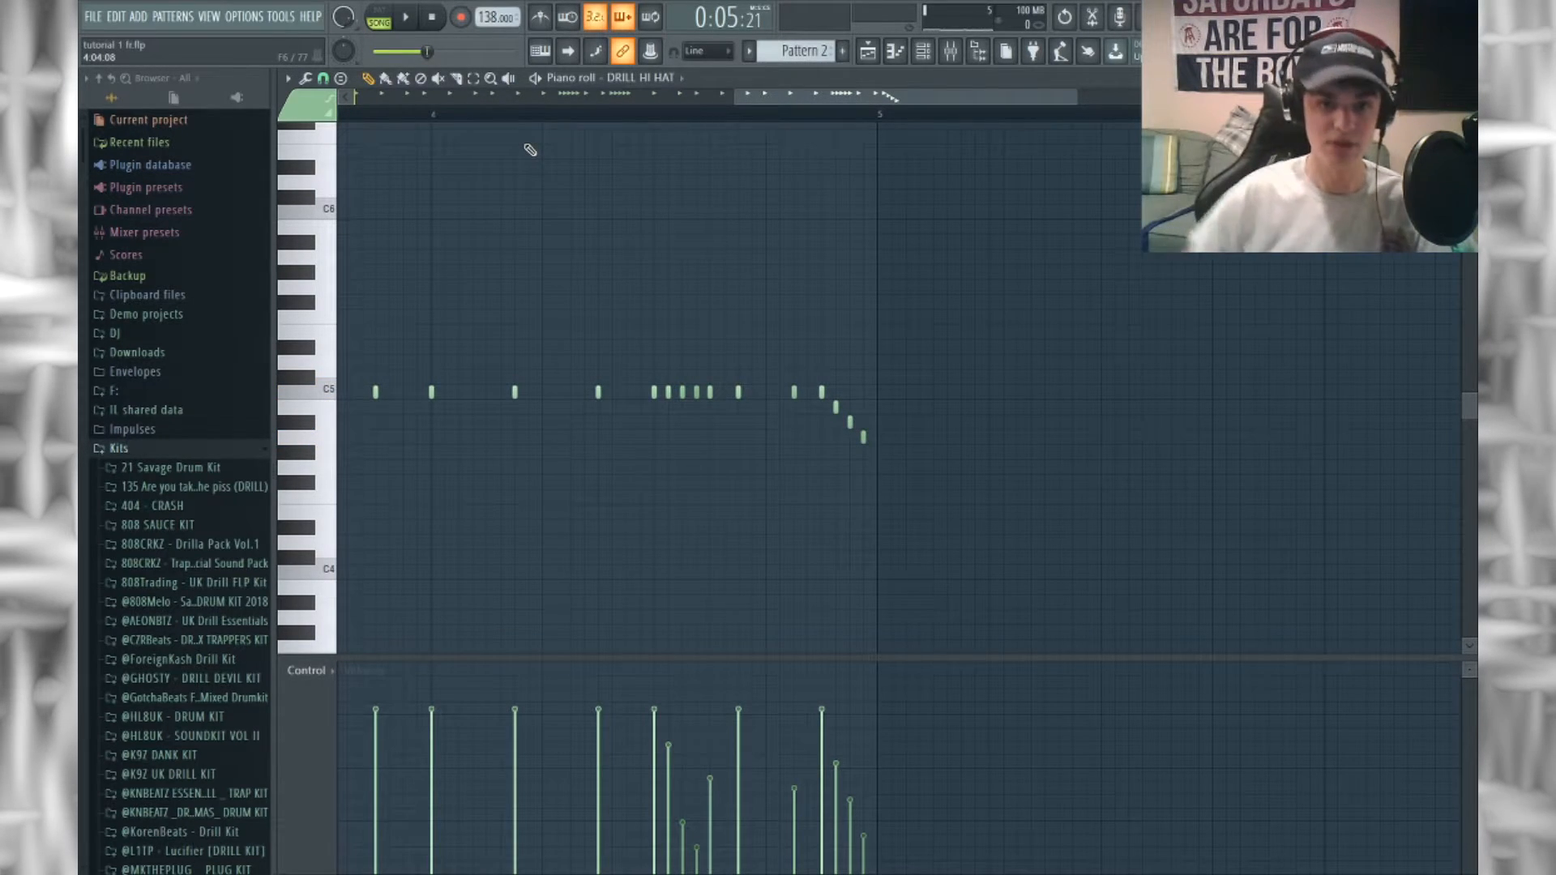
key("space")
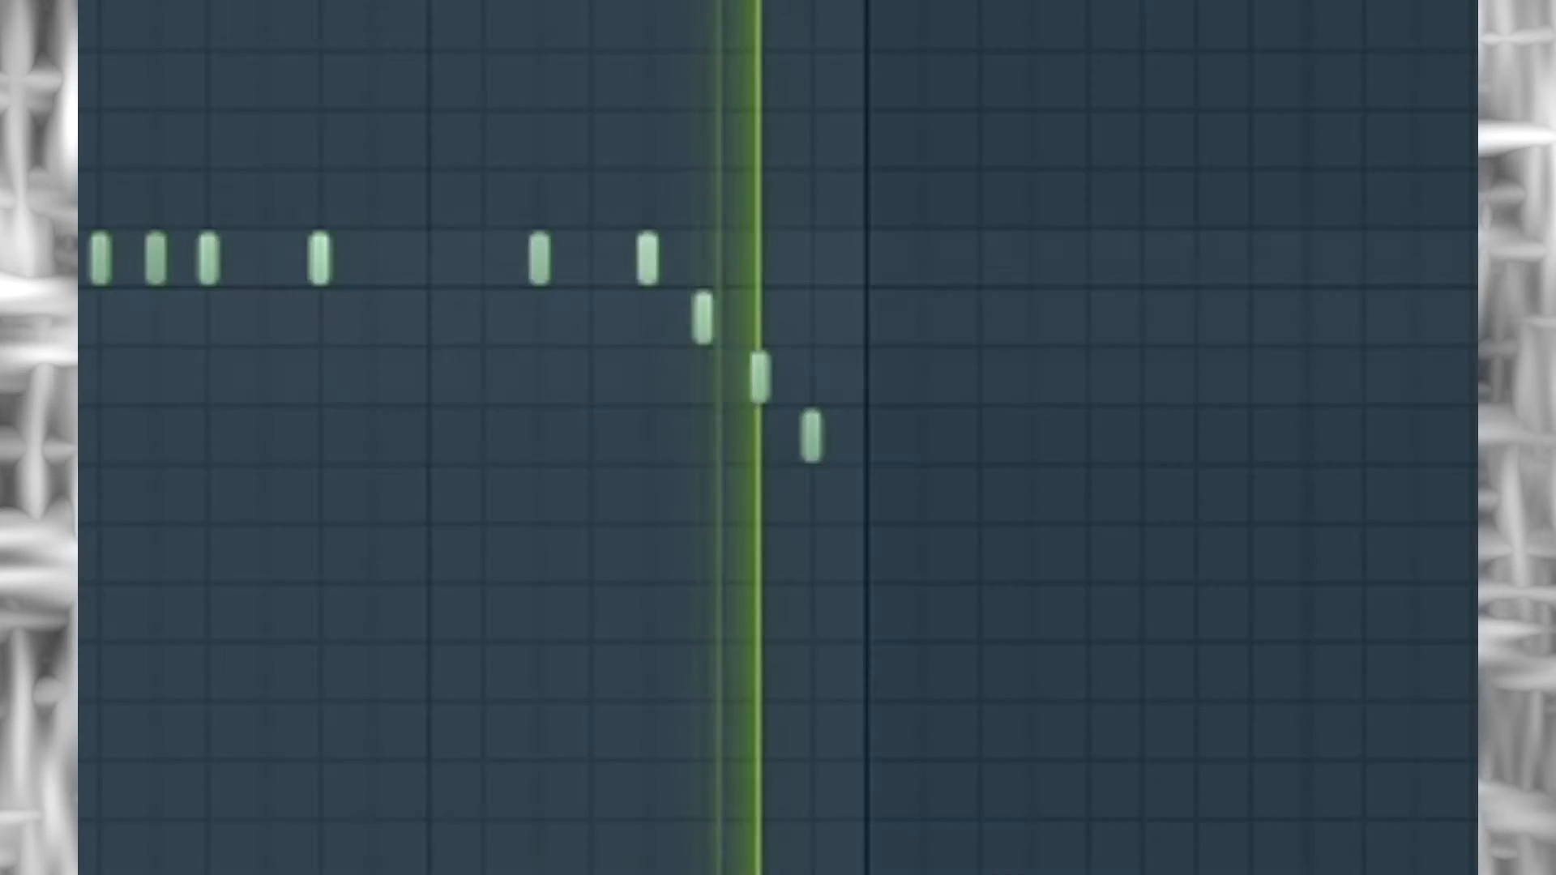
key("space")
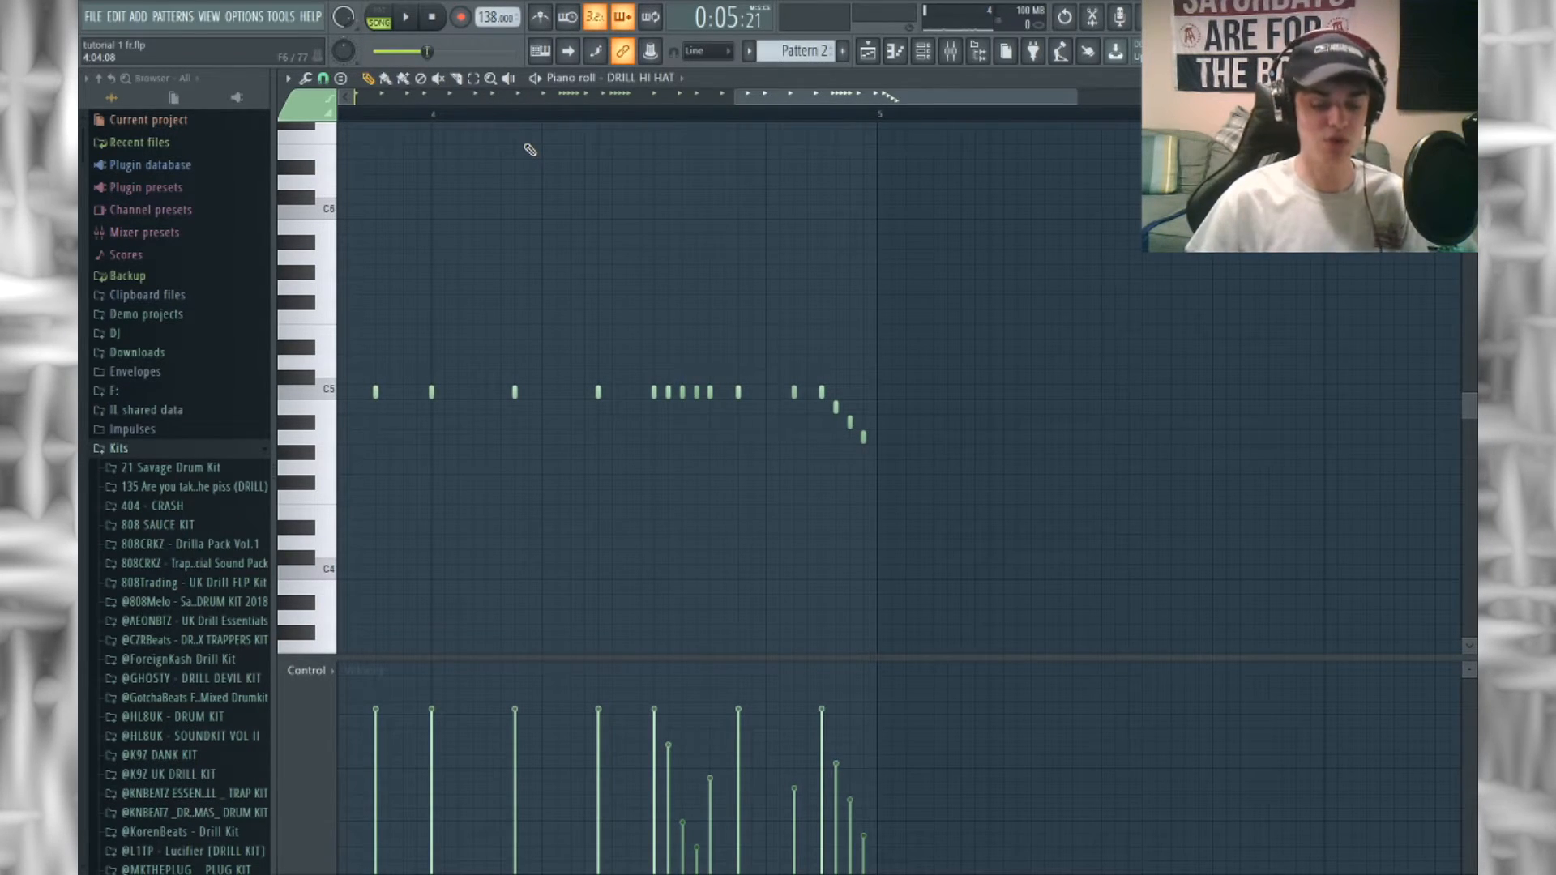
- Add four rapid hi-hat notes on C6 above the start of the first roll in bar 4
scroll(689, 174, "up", 3)
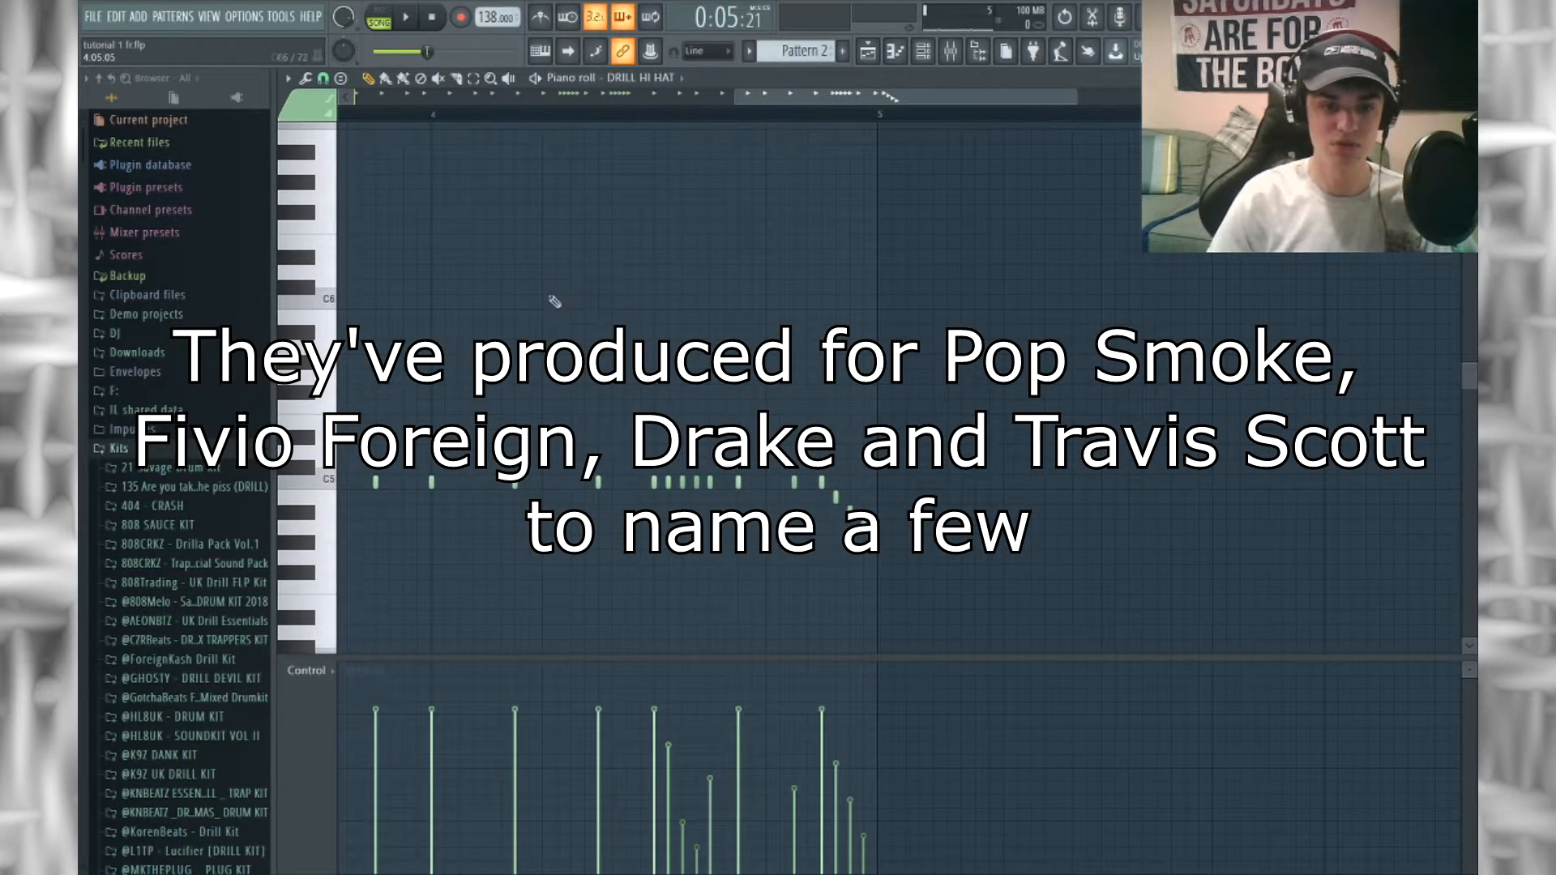
left_click(659, 302)
right_click(659, 303)
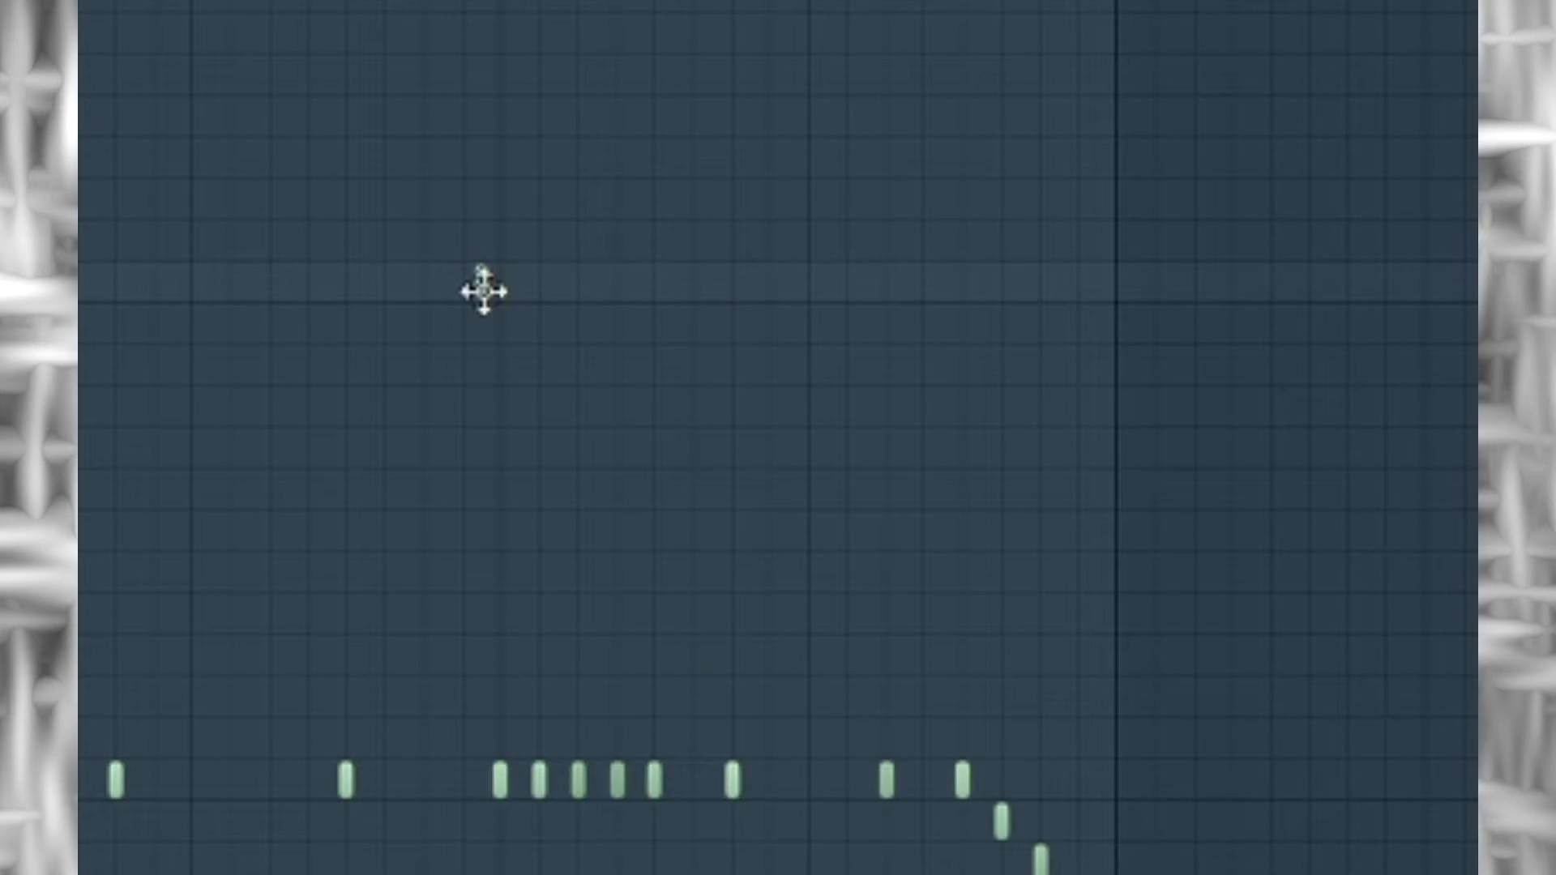
mouse_move(484, 292)
left_mouse_down()
mouse_move(511, 313)
mouse_move(576, 295)
mouse_move(559, 297)
left_mouse_up()
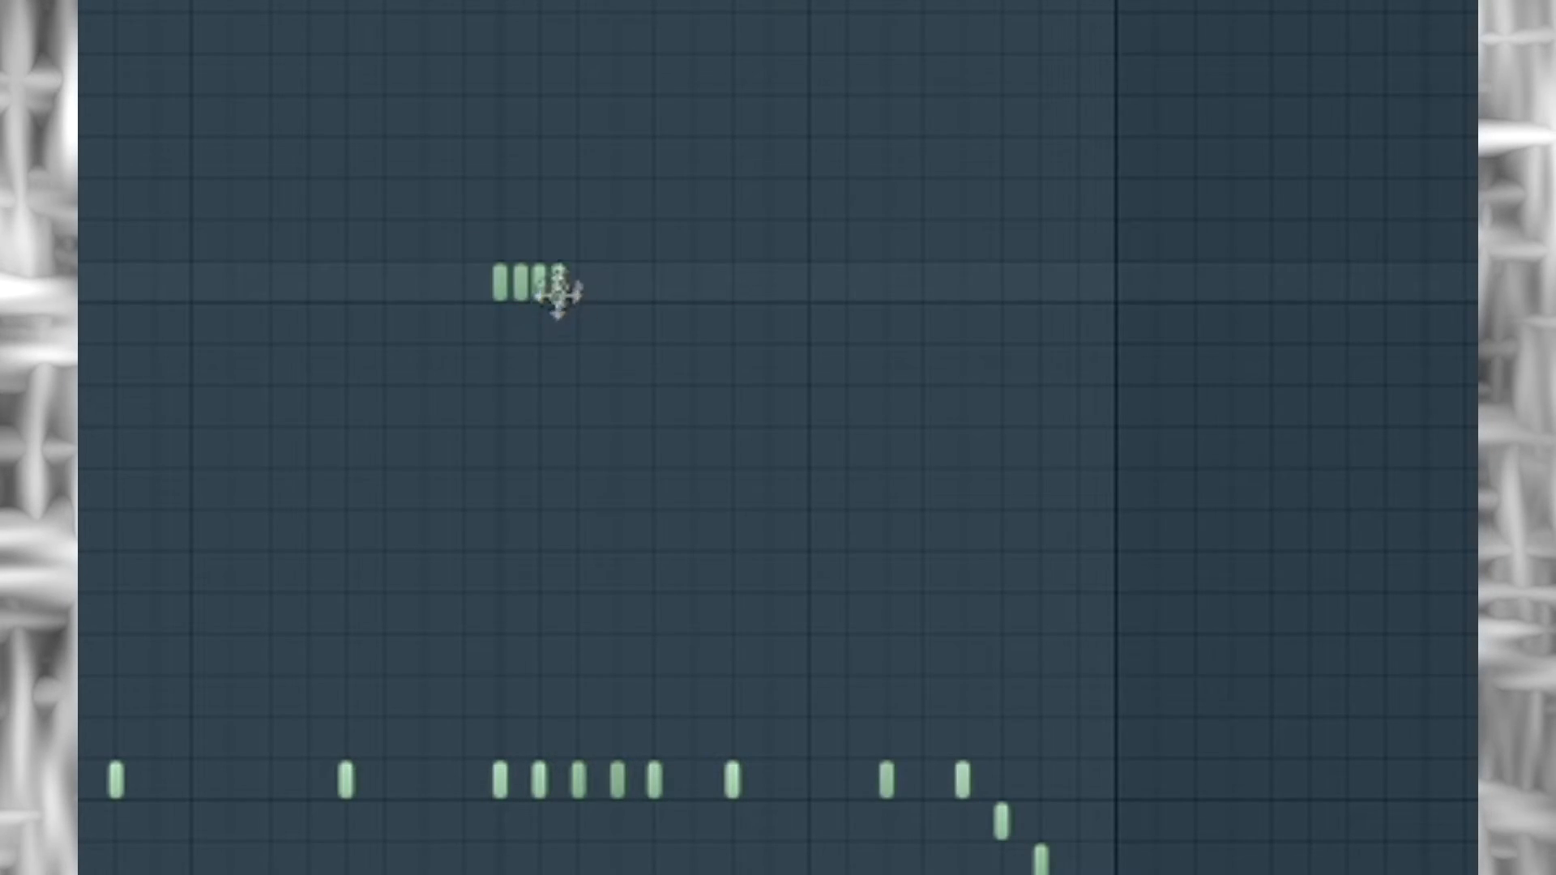
- Add four rapid hi-hat notes on G5 shortly before the final roll of bar 4
left_click(762, 381)
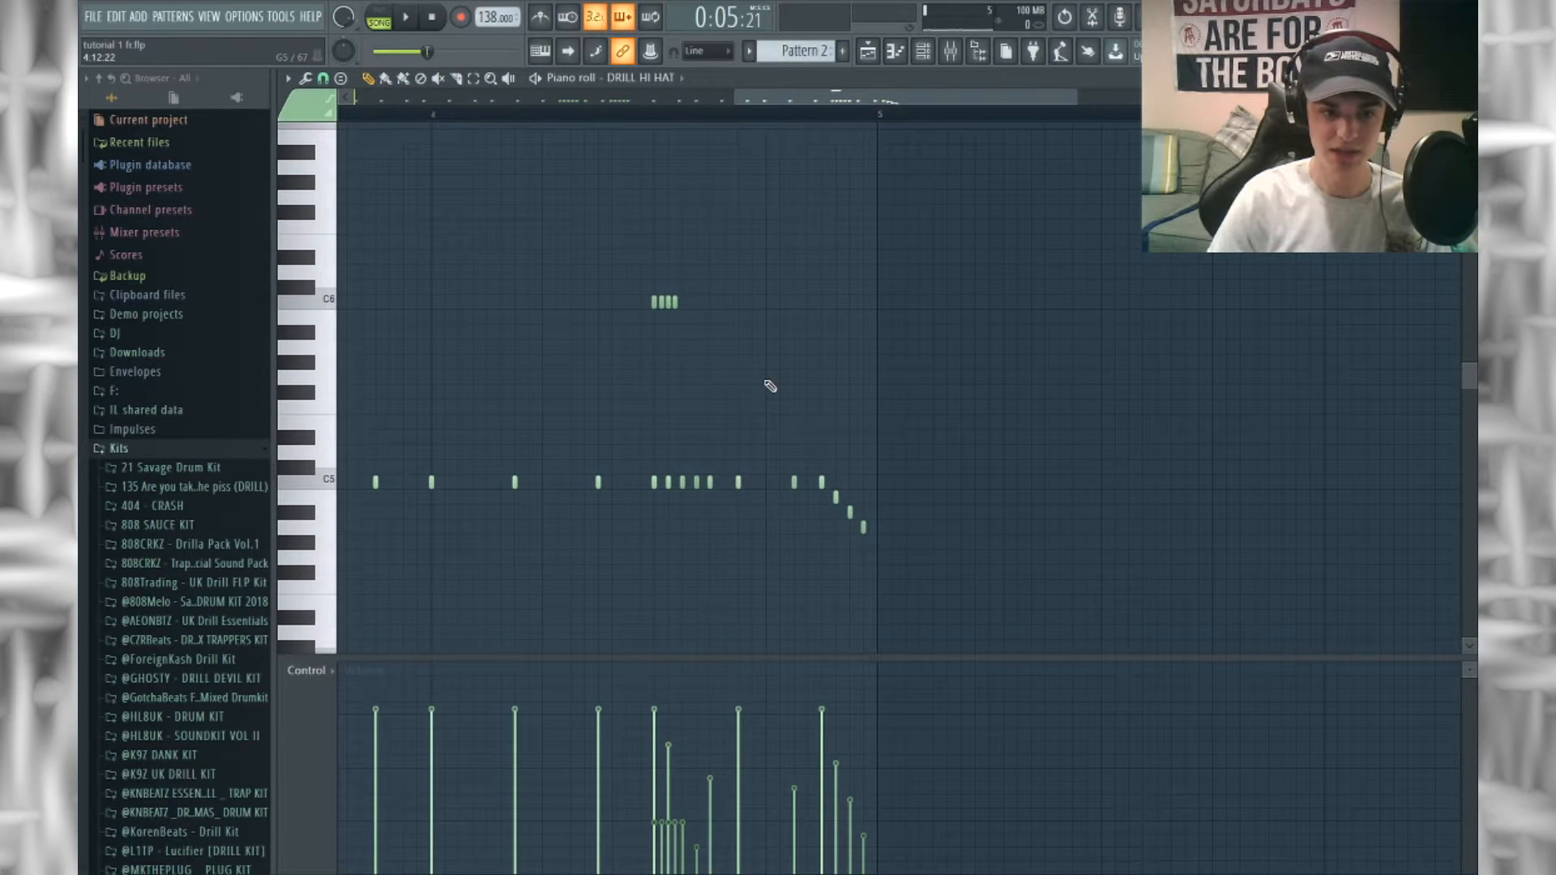
left_click(606, 382)
left_click(623, 381)
left_click(640, 382)
- Select both rapid rolls in bar 4, then pan the C6 notes hard left and the G5 notes hard right
left_click(474, 78)
left_click_drag(600, 428, 934, 222)
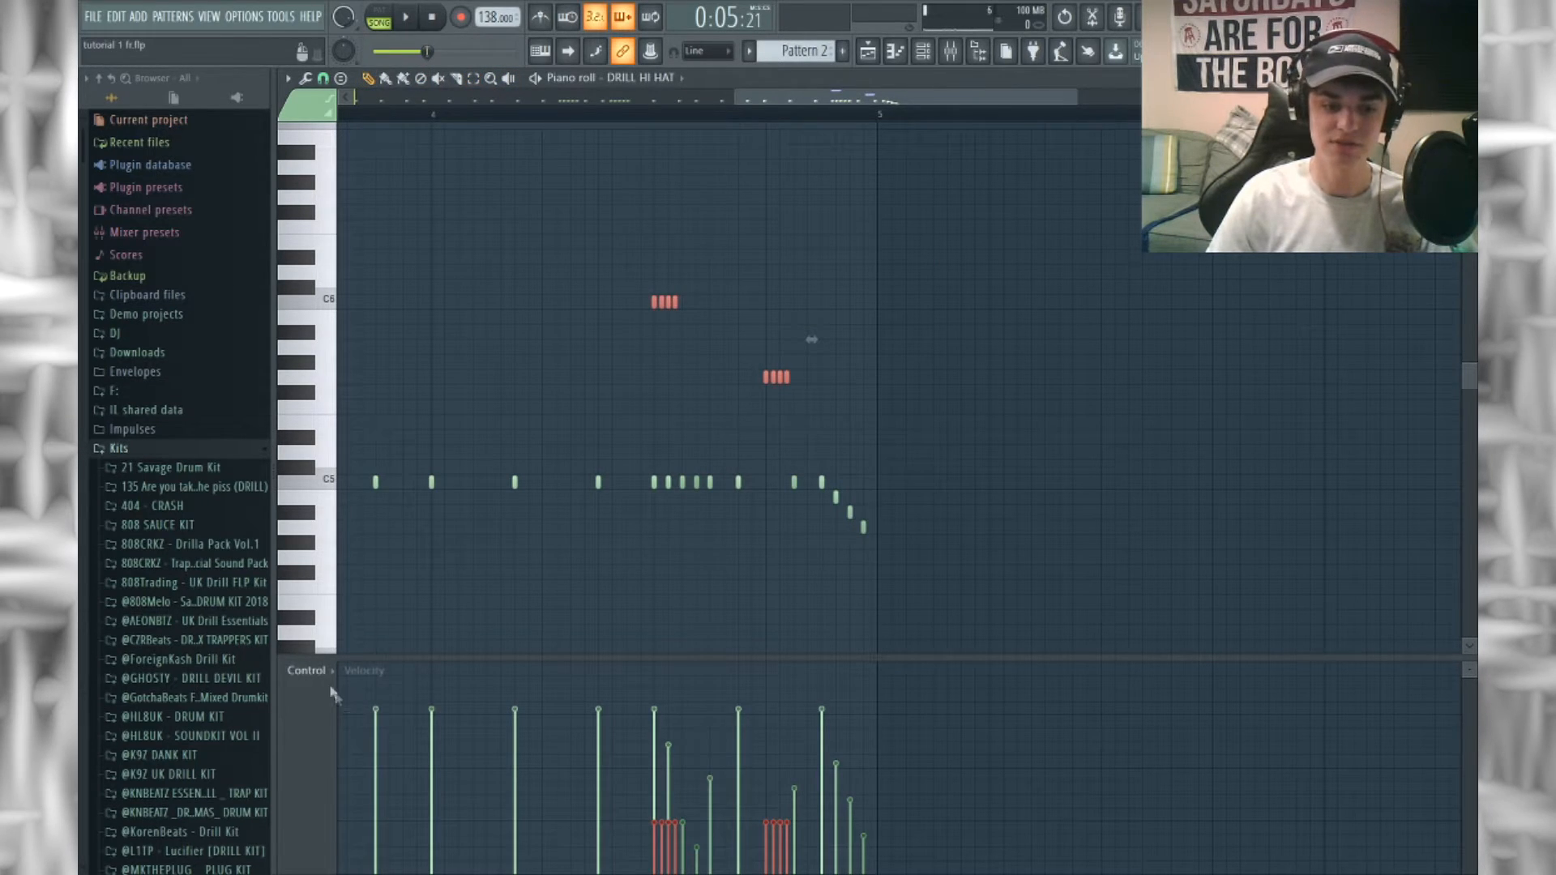
scroll(334, 717, "up", 1)
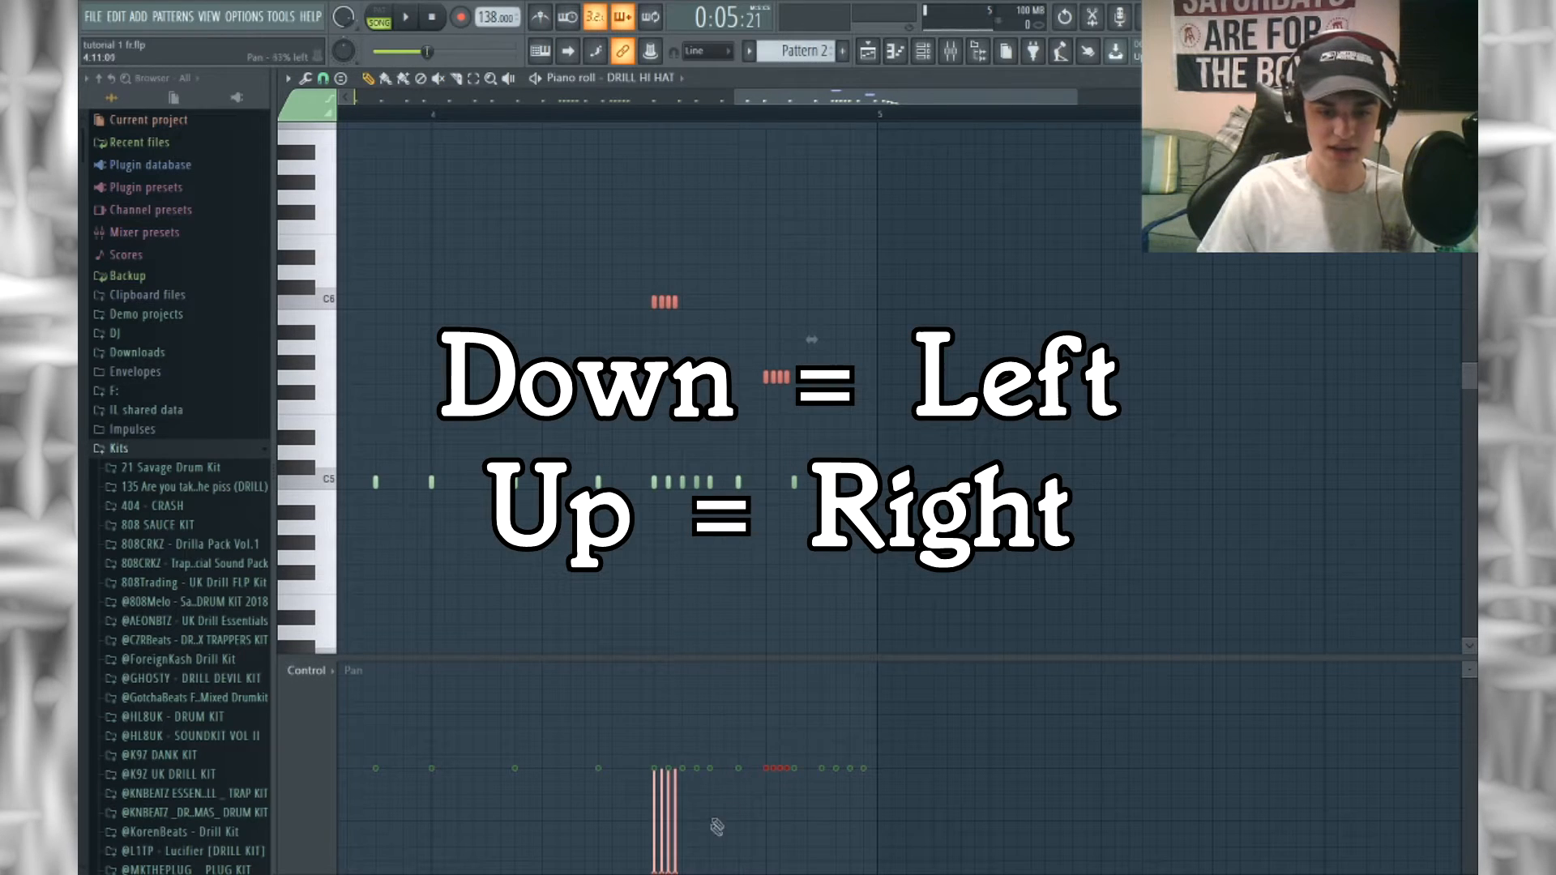
mouse_move(775, 754)
left_mouse_down()
mouse_move(775, 631)
mouse_move(819, 619)
left_mouse_up()
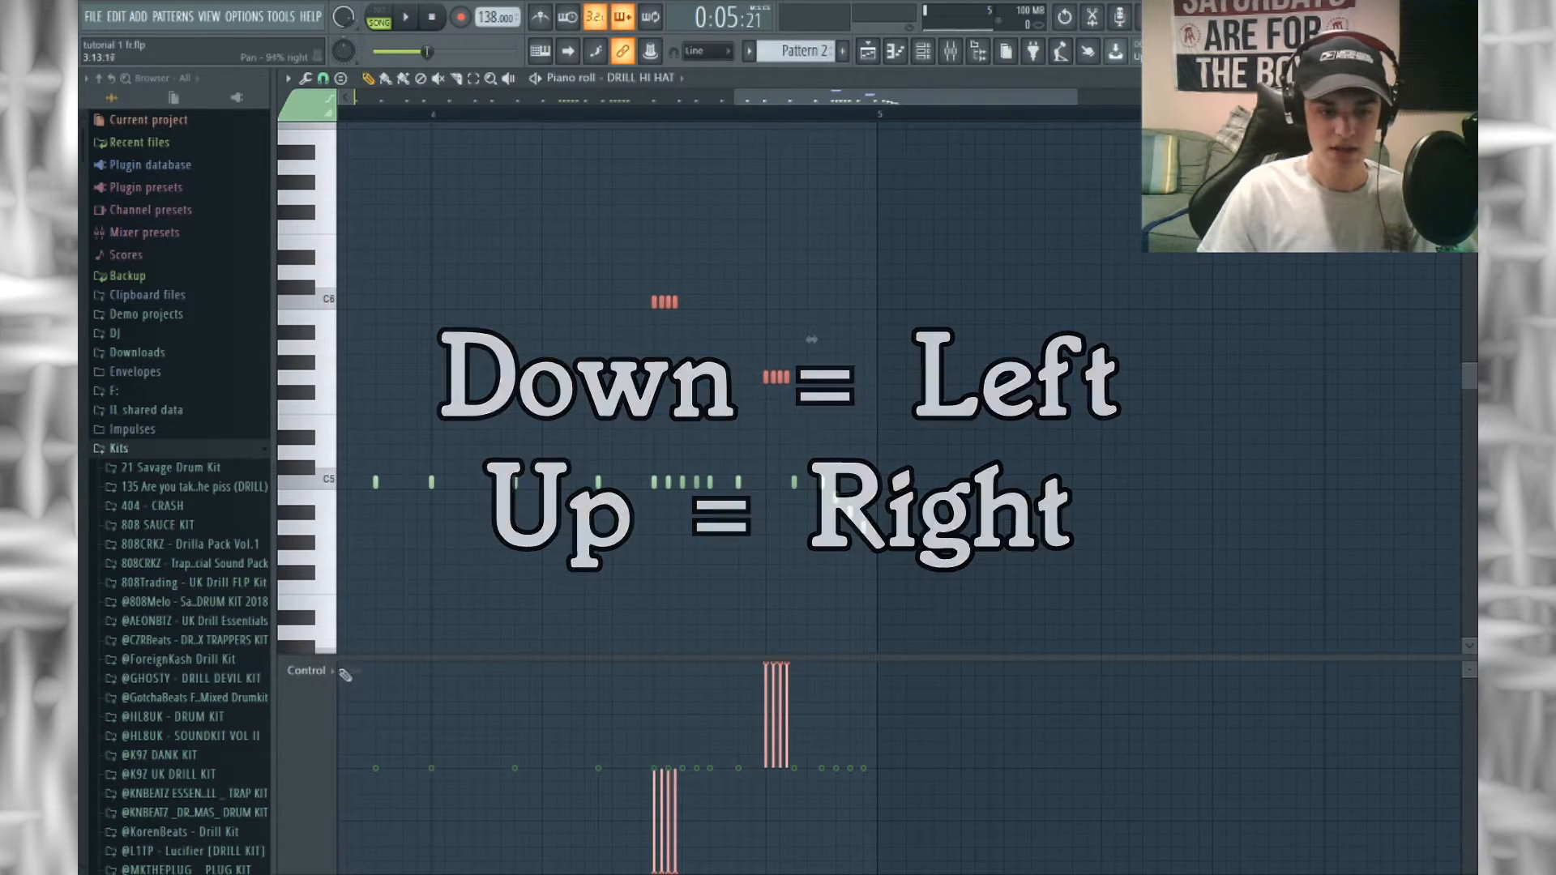
- Play back the panned C6 and G5 rolls and raise the velocity of both
left_click(347, 729)
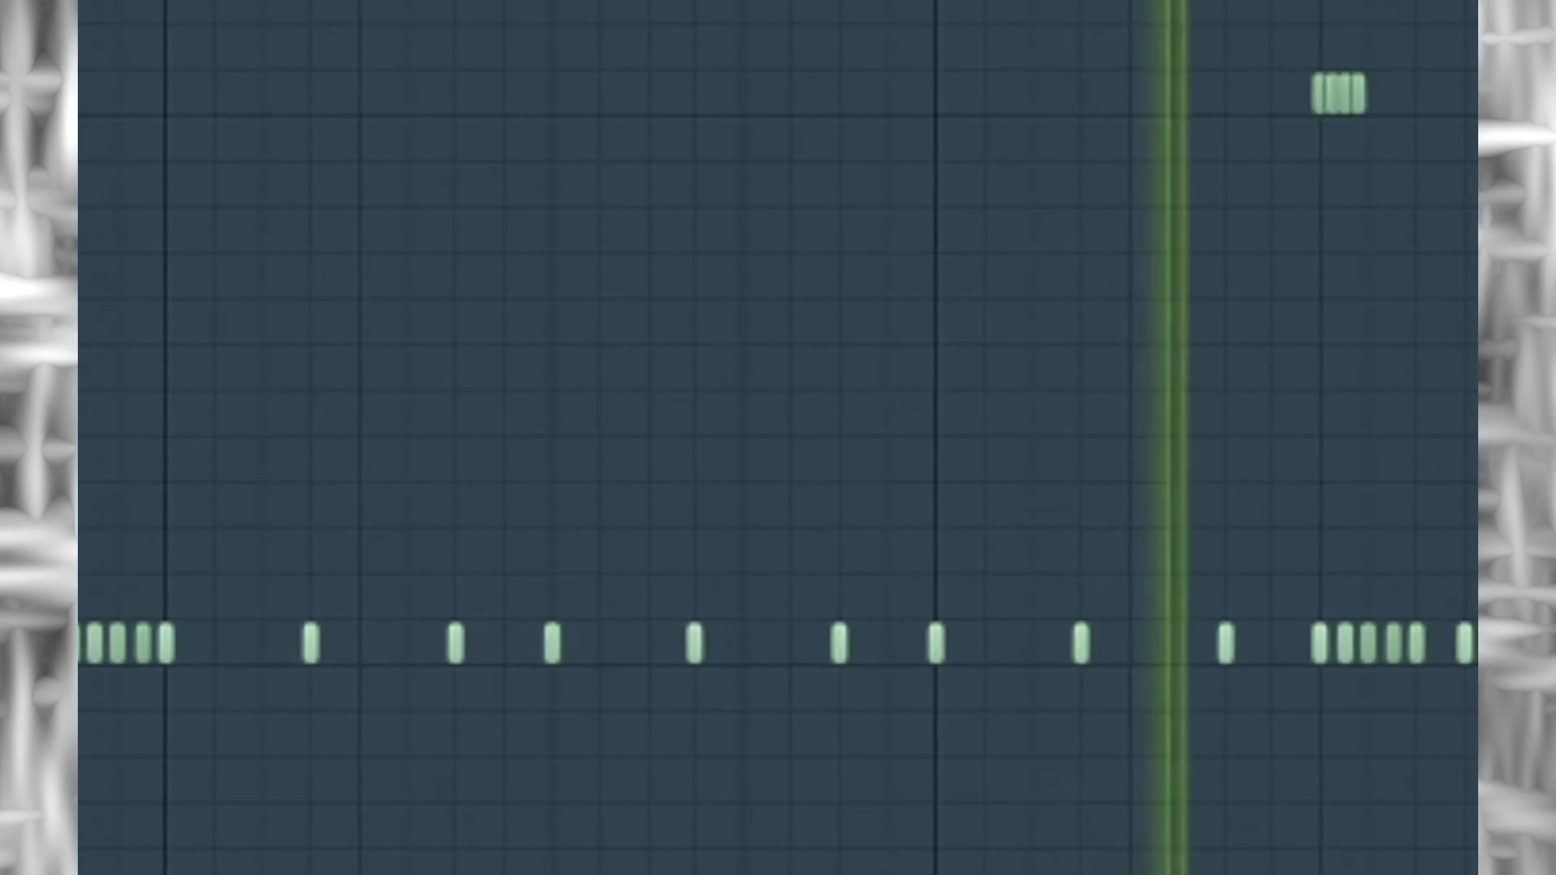
key("space")
left_click_drag(1118, 437, 1364, 262)
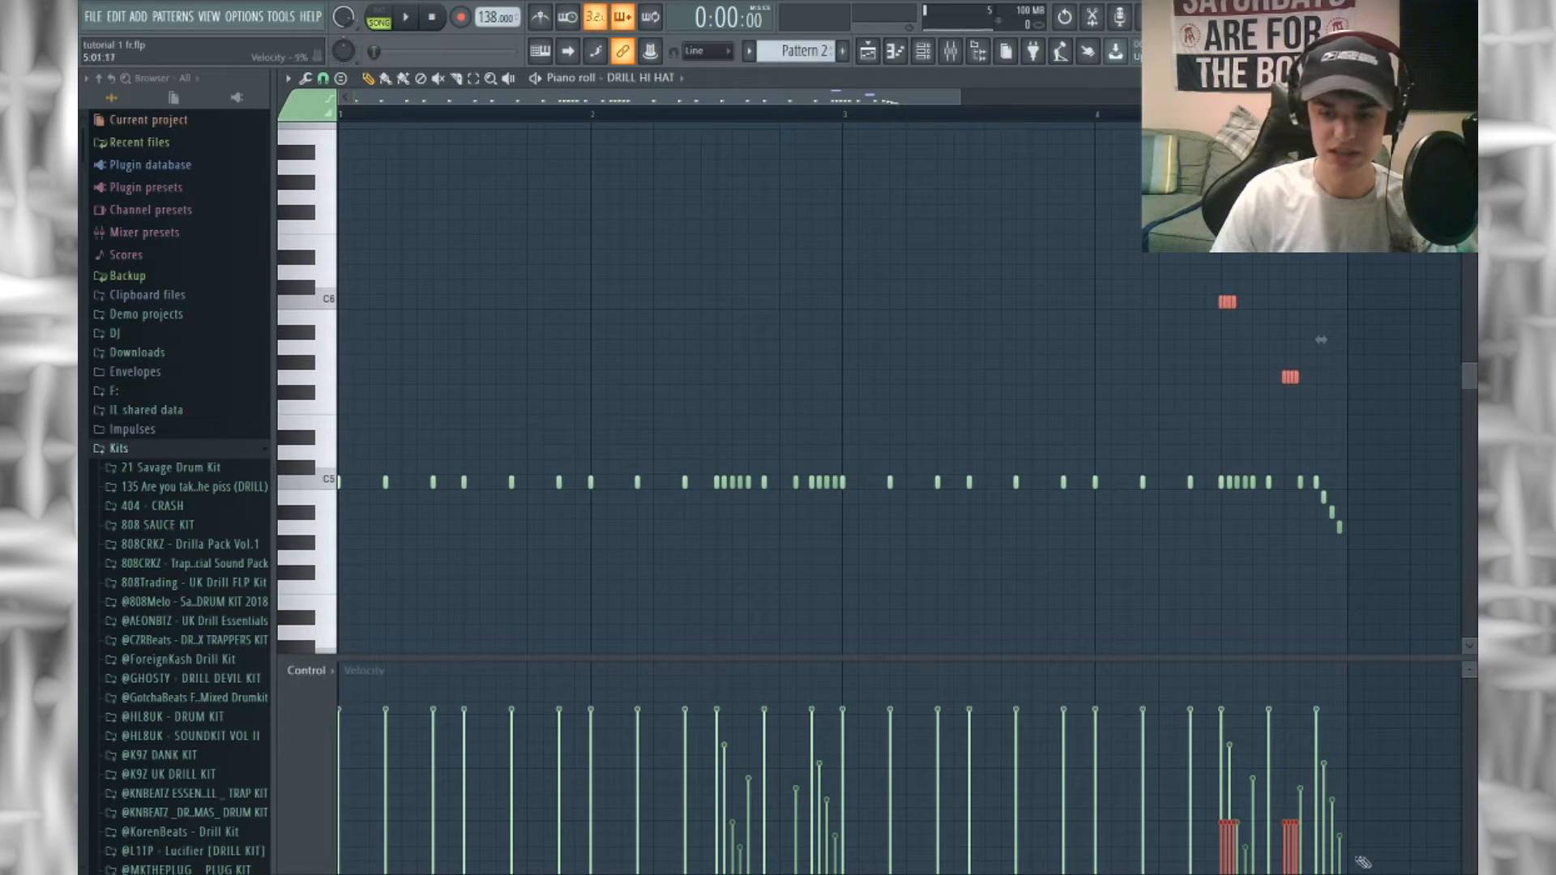
mouse_move(1227, 773)
left_mouse_down()
mouse_move(1260, 775)
mouse_move(1218, 774)
left_mouse_up()
left_click(1233, 636)
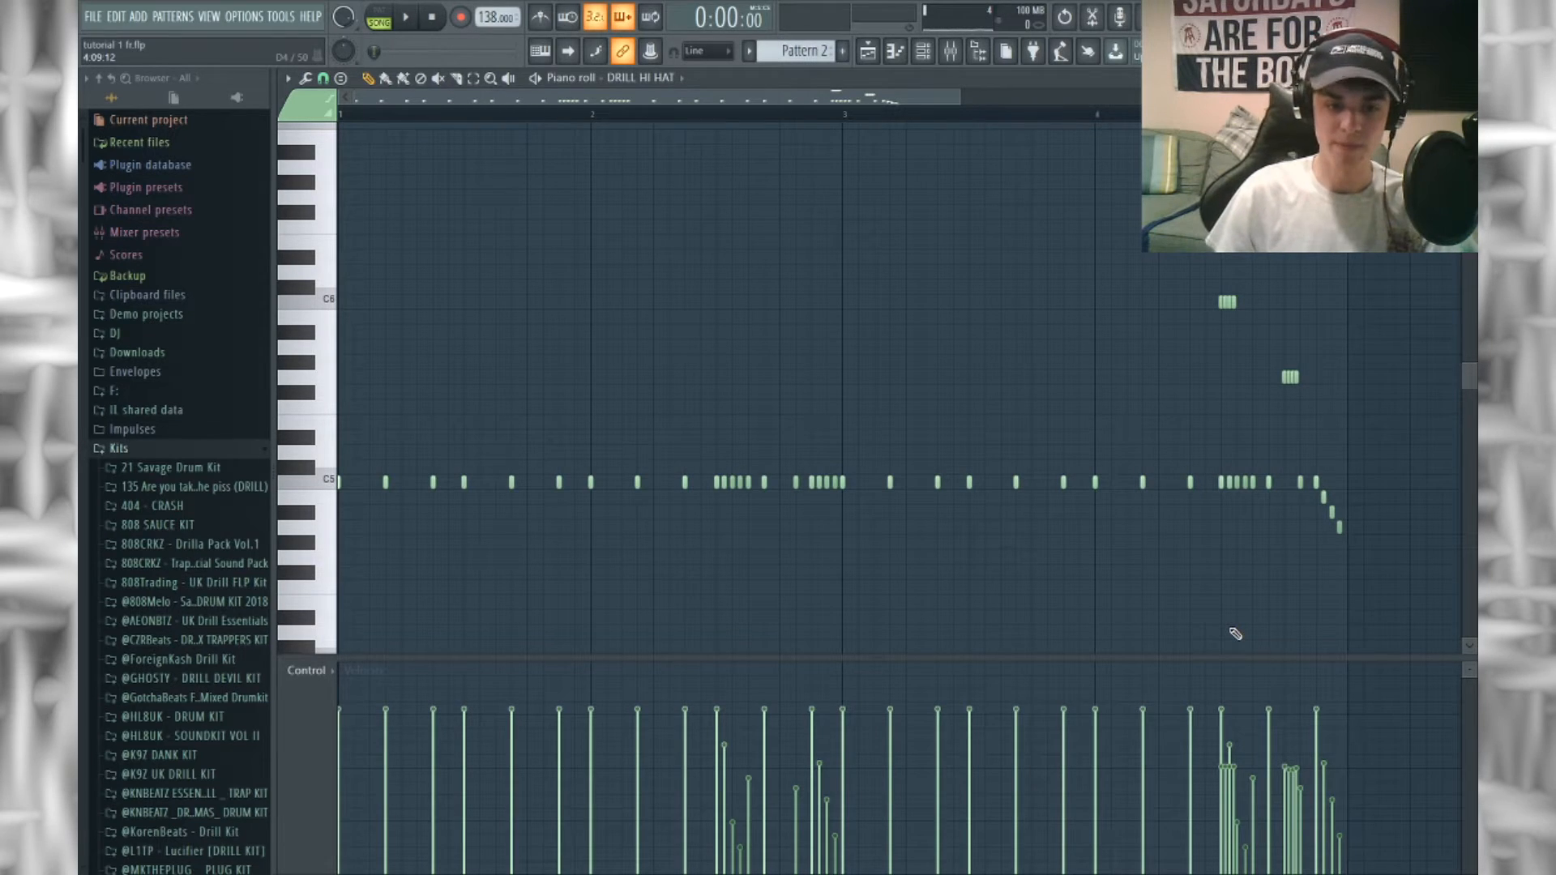
- Add a C5 hi-hat note on step 16 of bar 1, lower its velocity and adjust its panning
left_click(574, 484)
left_click(574, 794)
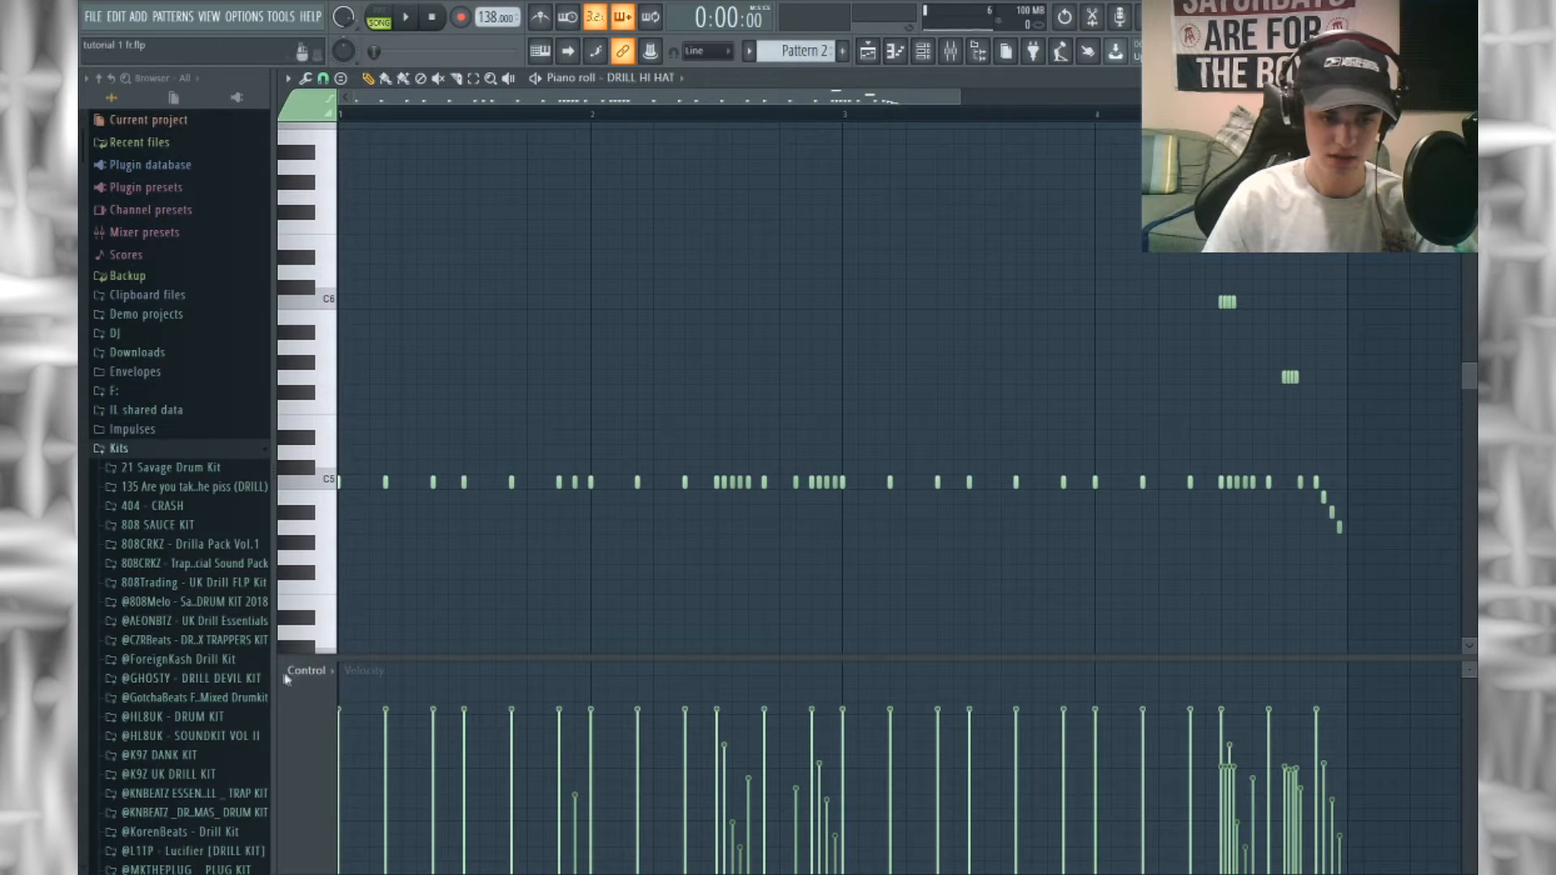
scroll(319, 707, "down", 3)
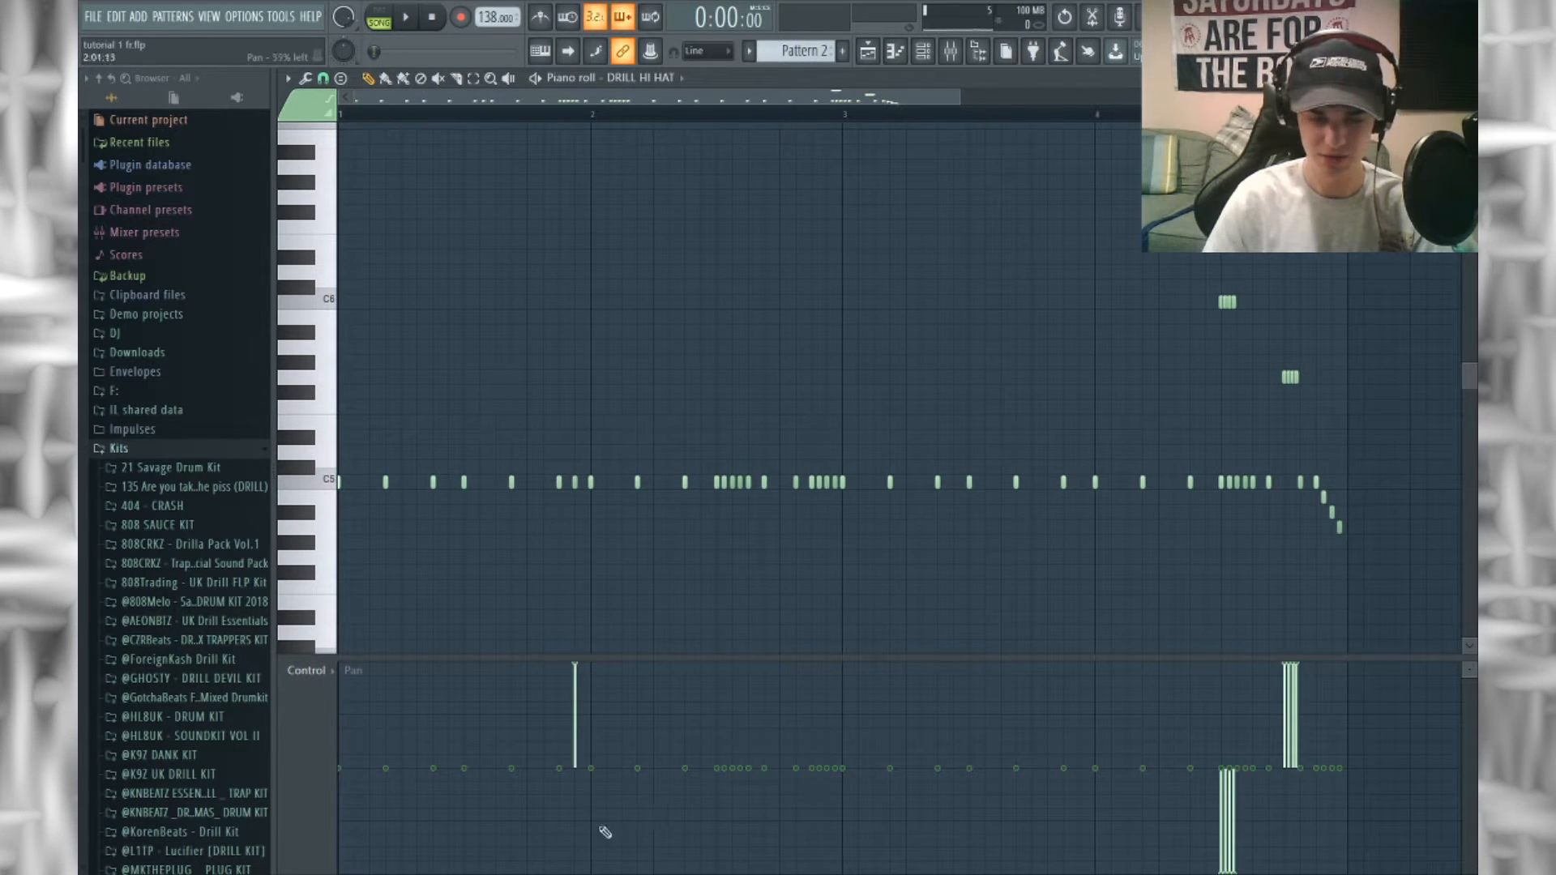
left_click(577, 770)
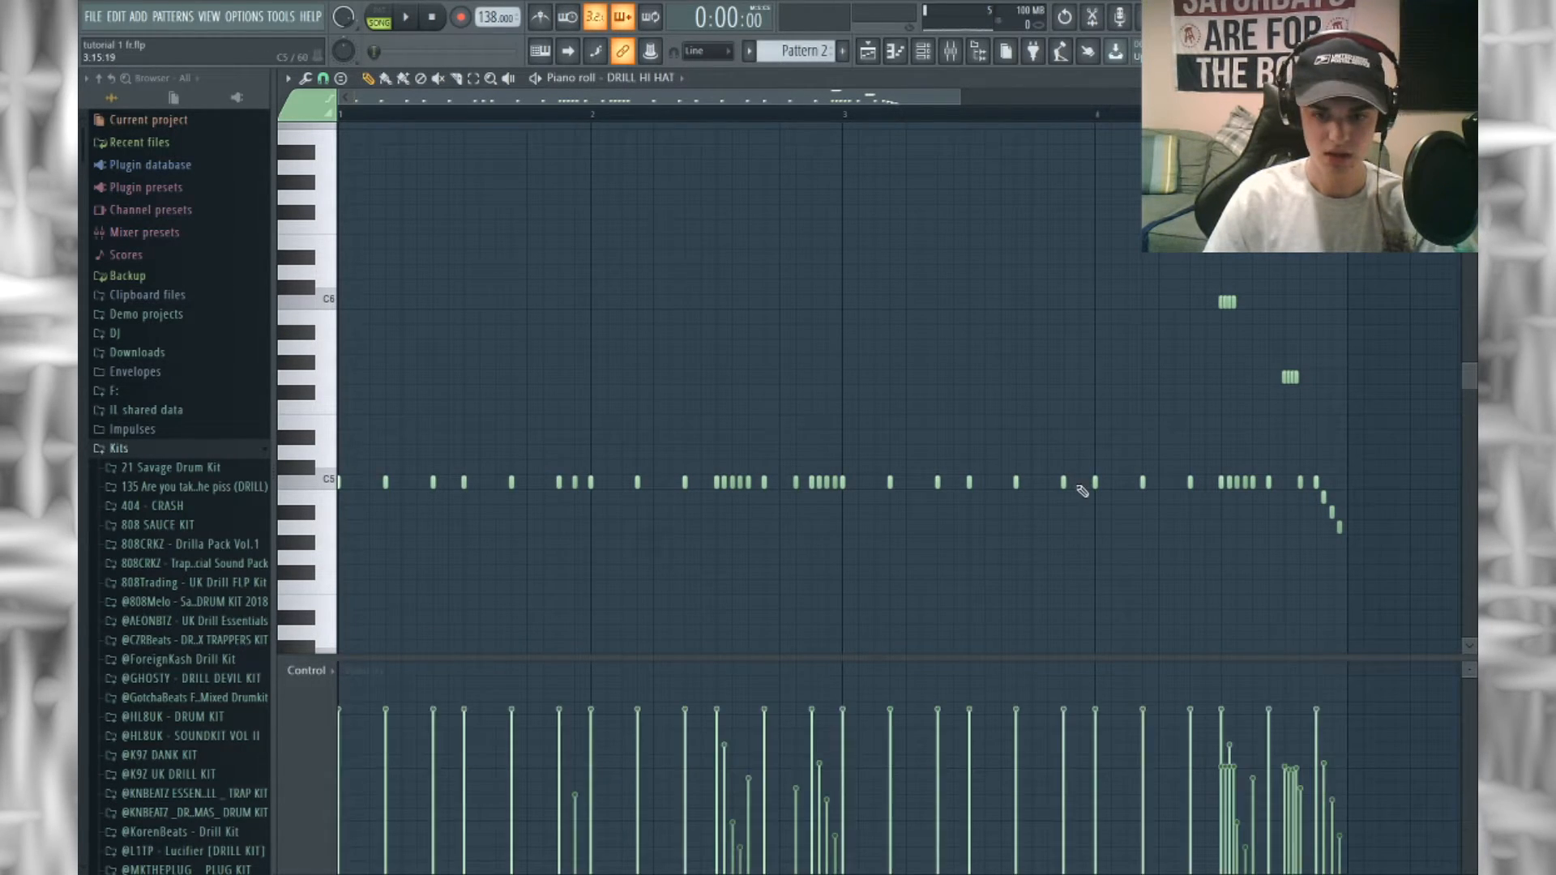
- Add a matching C5 hi-hat note on step 16 of bar 3 and play the whole pattern
left_click(1079, 484)
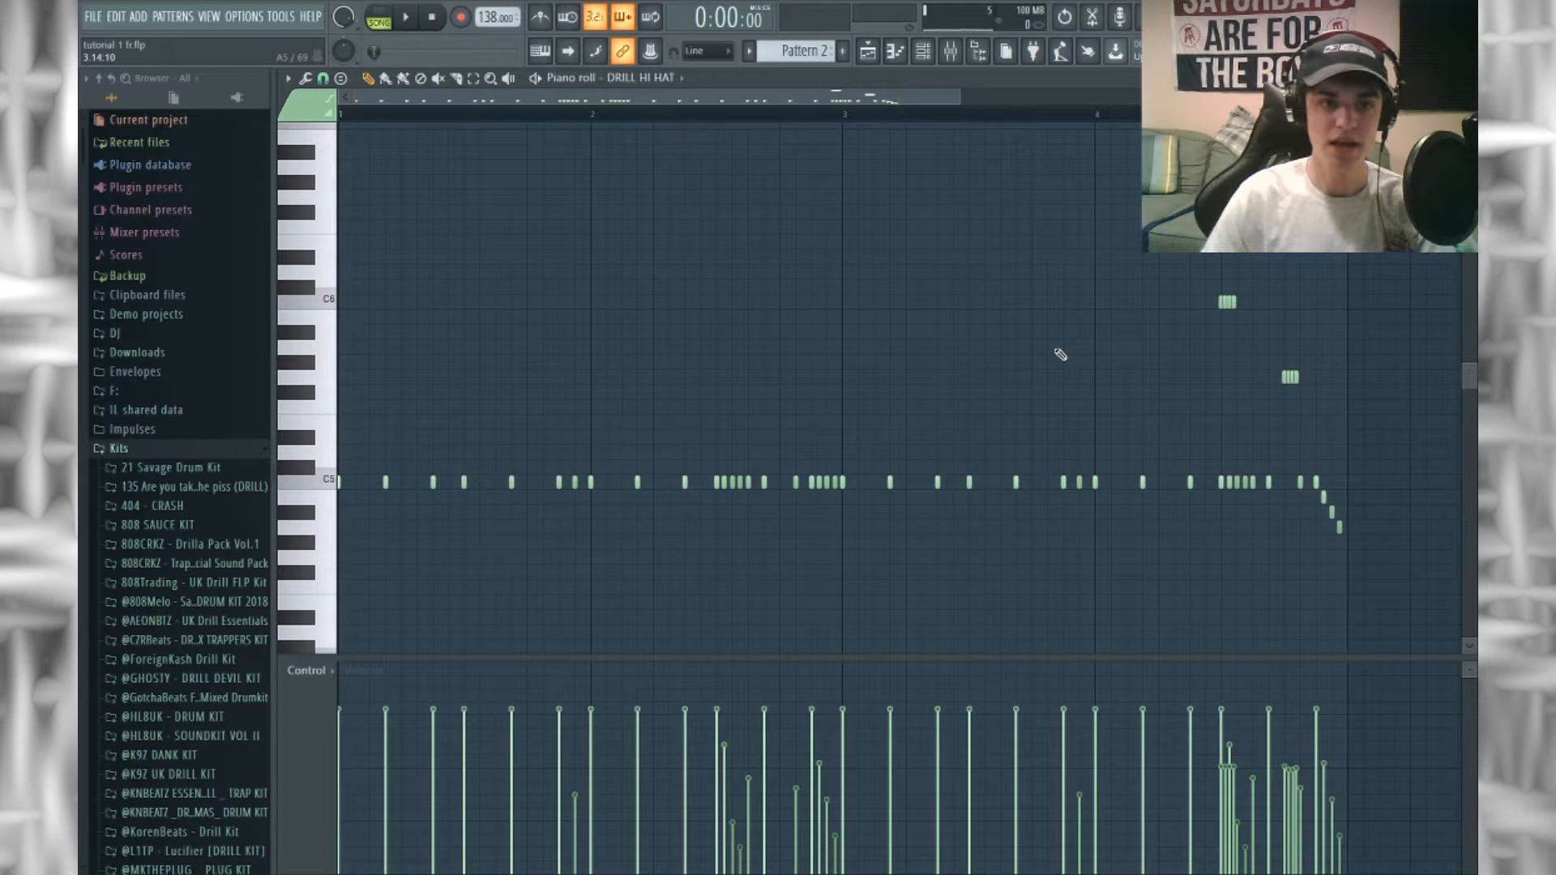
key("space")
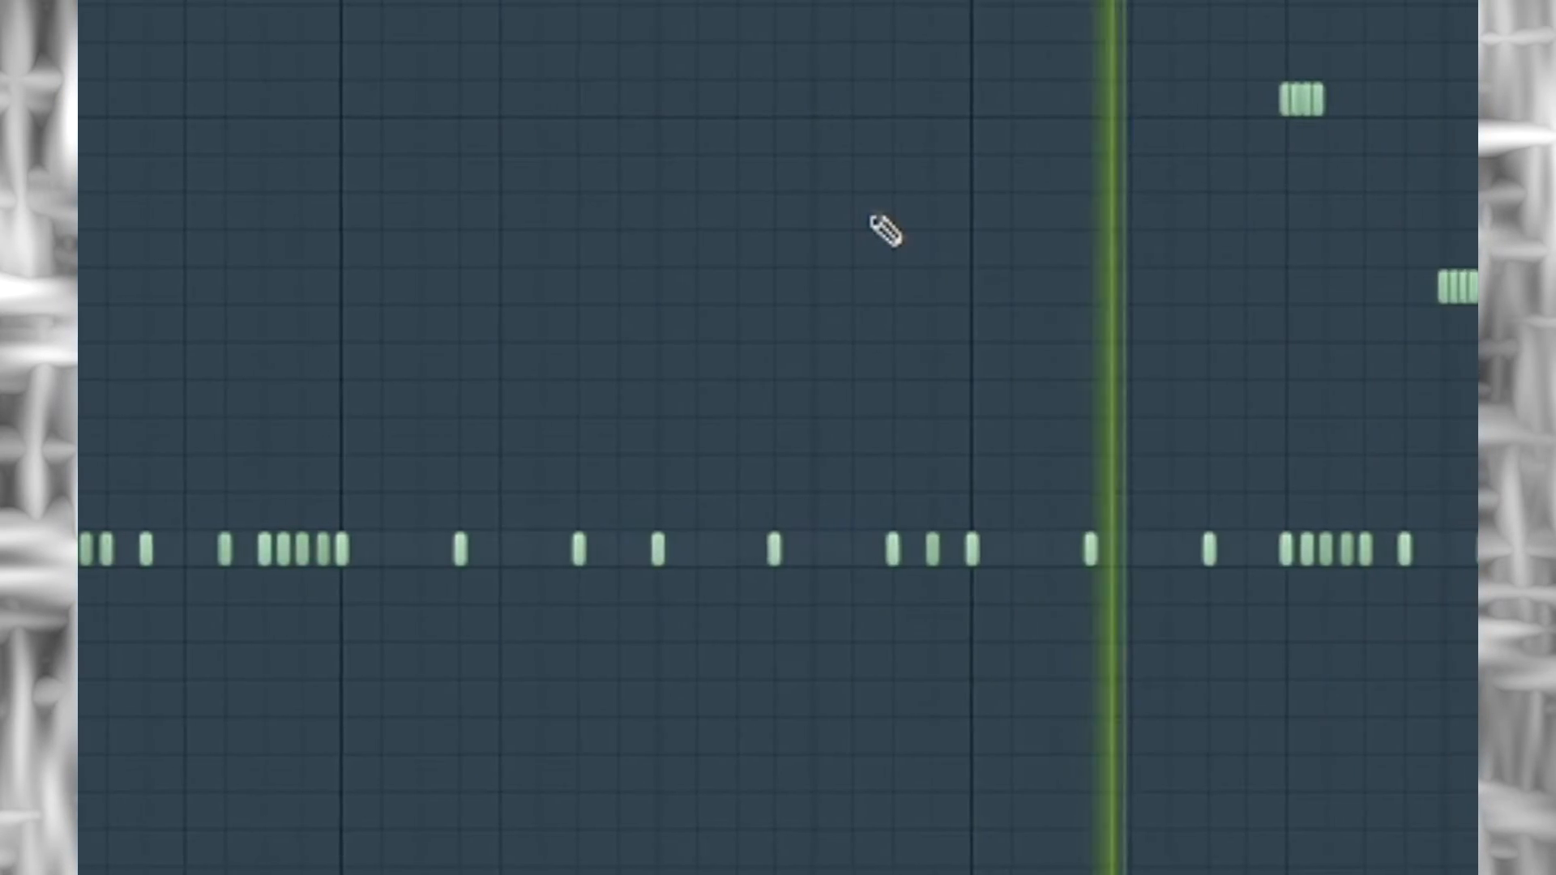
key("space")
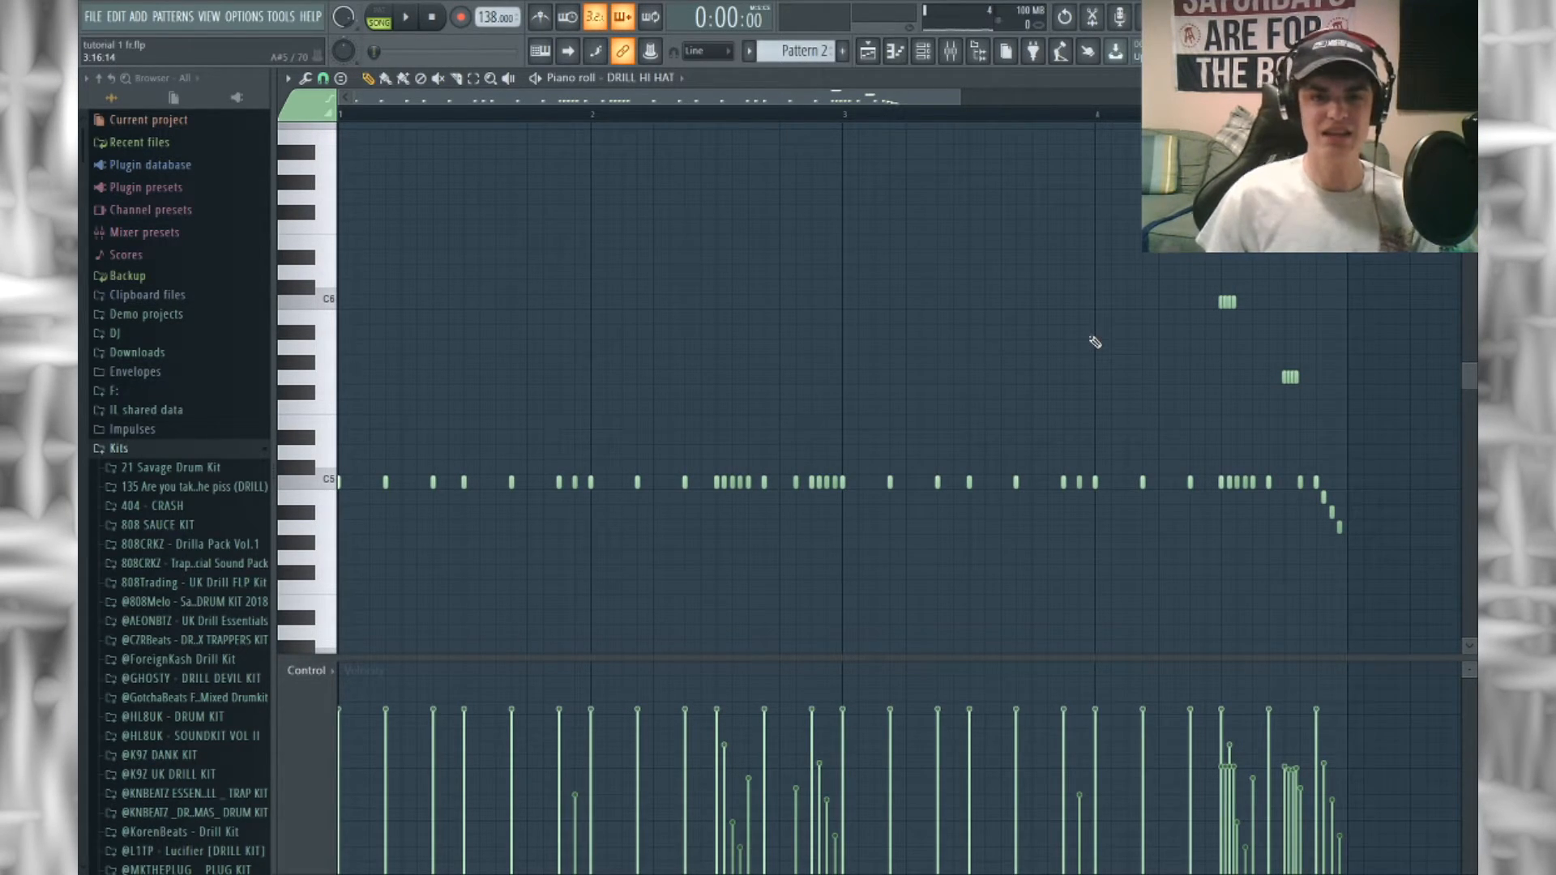
- Cut the C6 and G5 rolls in bar 4 out of the DRILL HI HAT piano roll
left_click(861, 101)
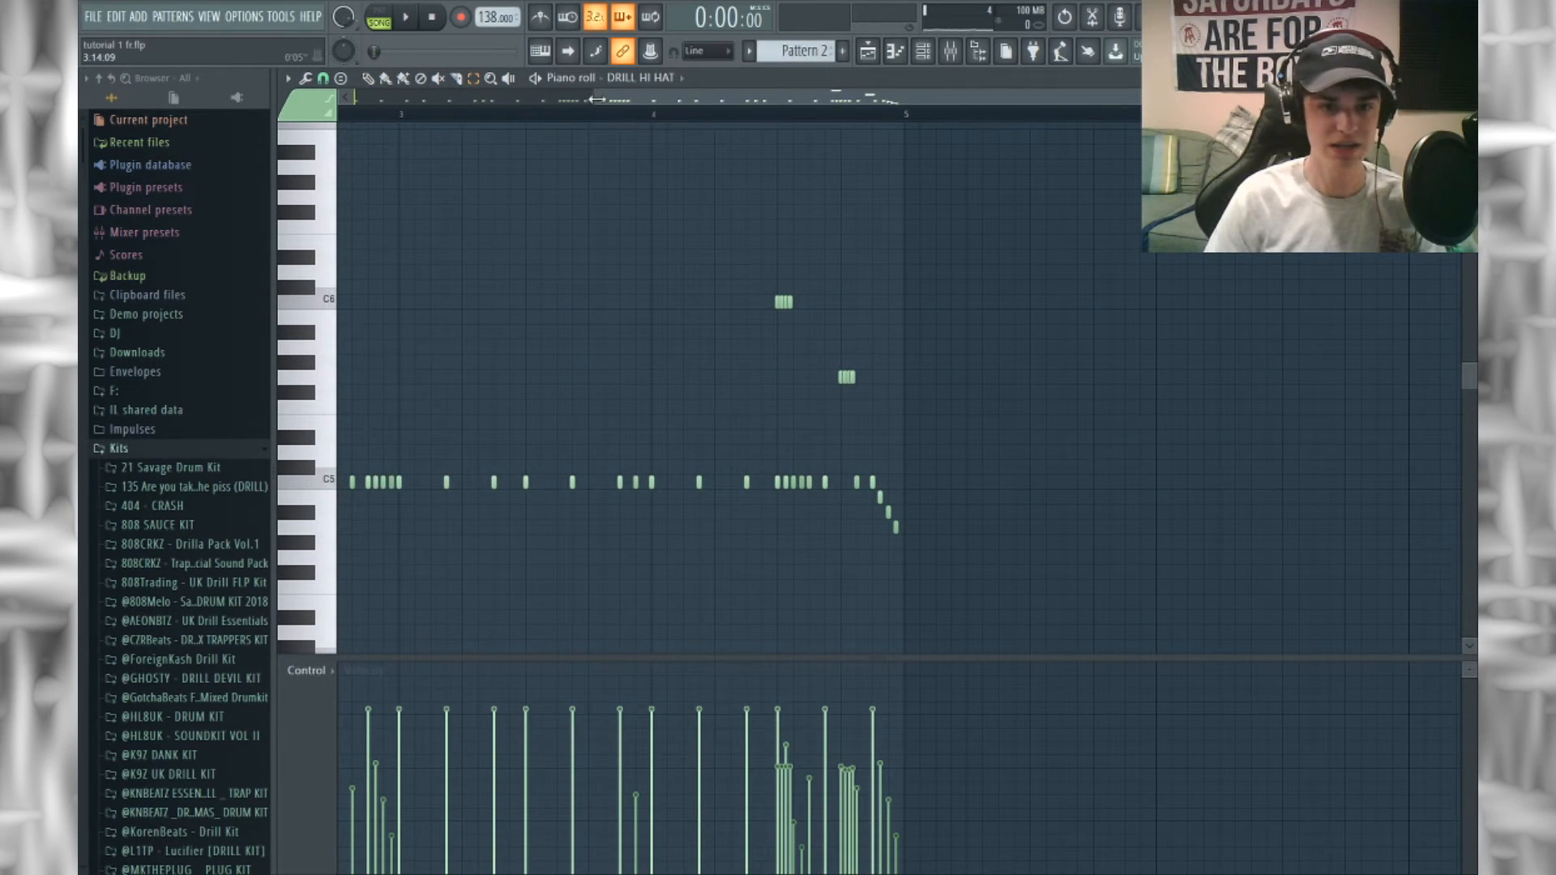
left_click_drag(595, 99, 349, 99)
left_click_drag(932, 425, 1125, 257)
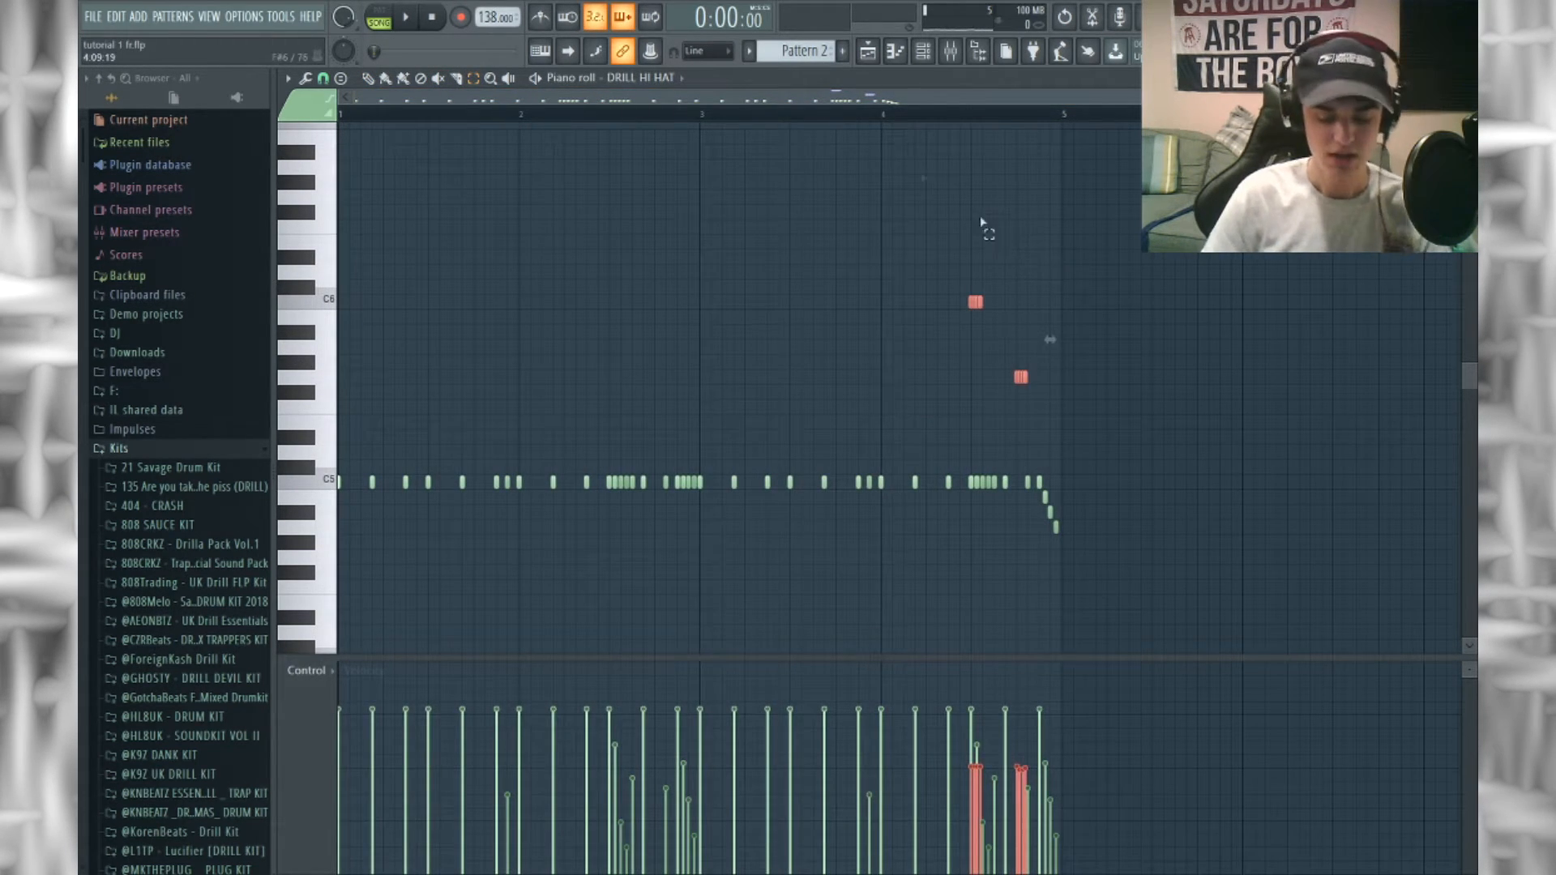
key("Delete")
left_click(923, 51)
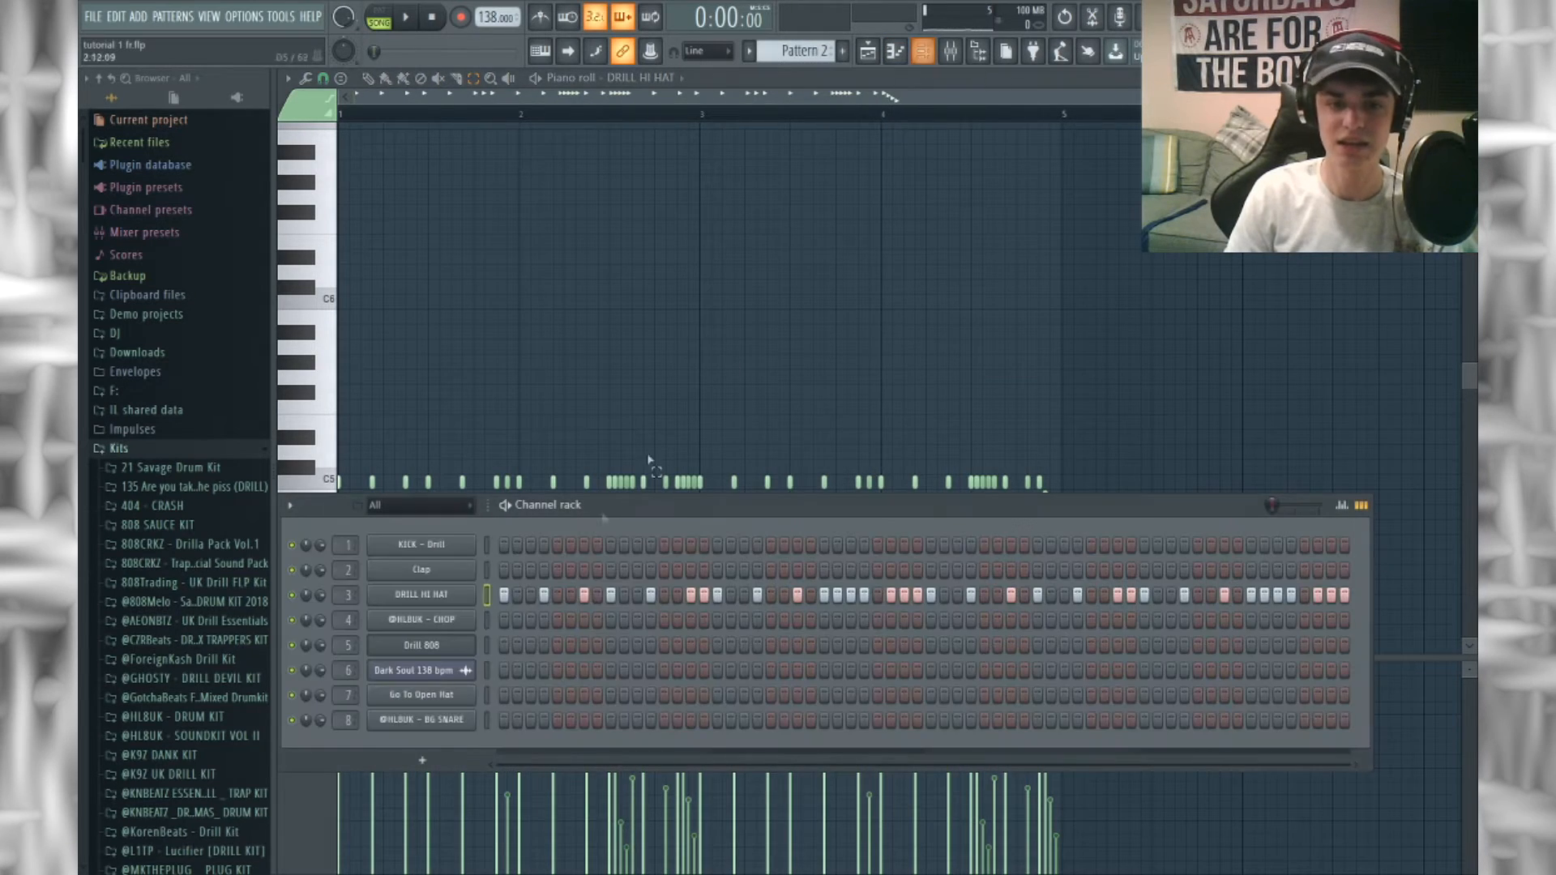
left_click(486, 720)
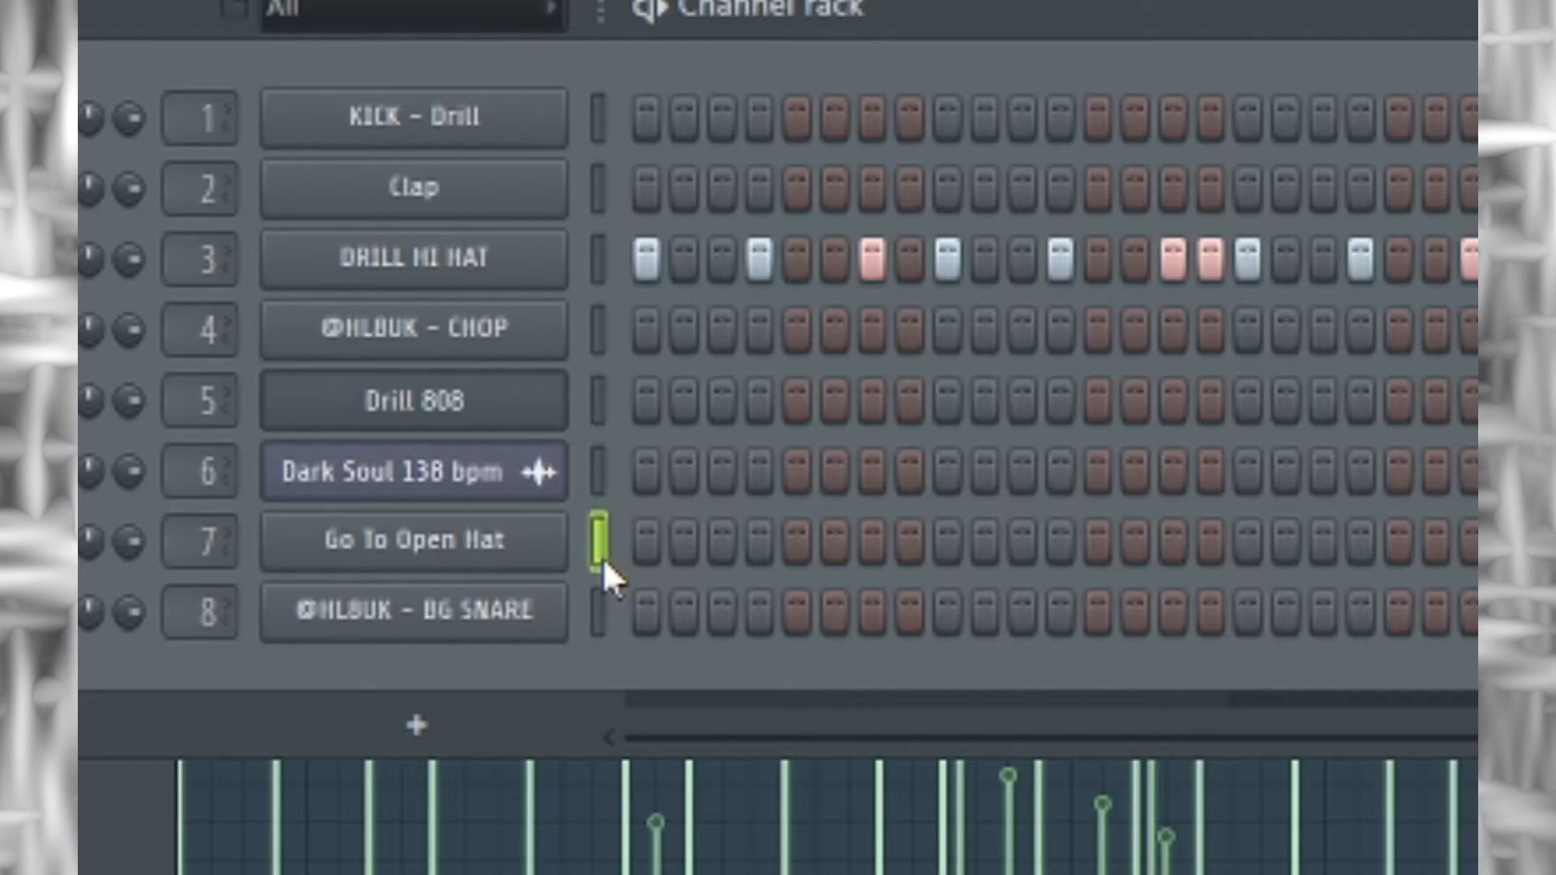
left_click(486, 721)
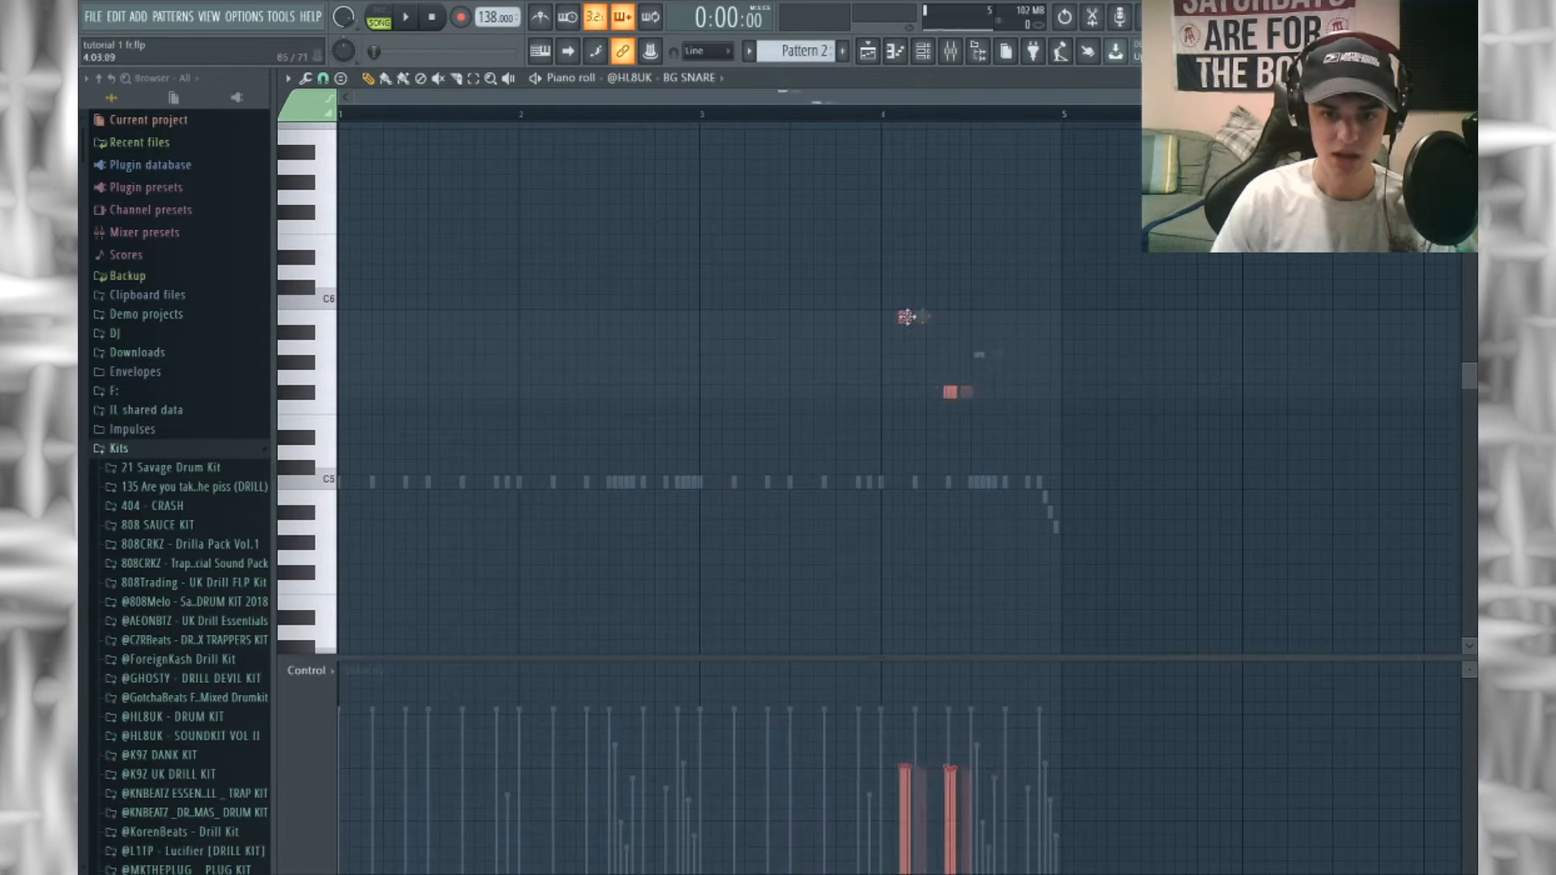
left_click_drag(911, 317, 979, 310)
left_click_drag(978, 97, 1336, 96)
left_click_drag(1458, 96, 926, 260)
left_click_drag(990, 308, 982, 308)
- Play the arrangement to hear the snare rolls, and deselect their notes in the piano roll
left_click(874, 52)
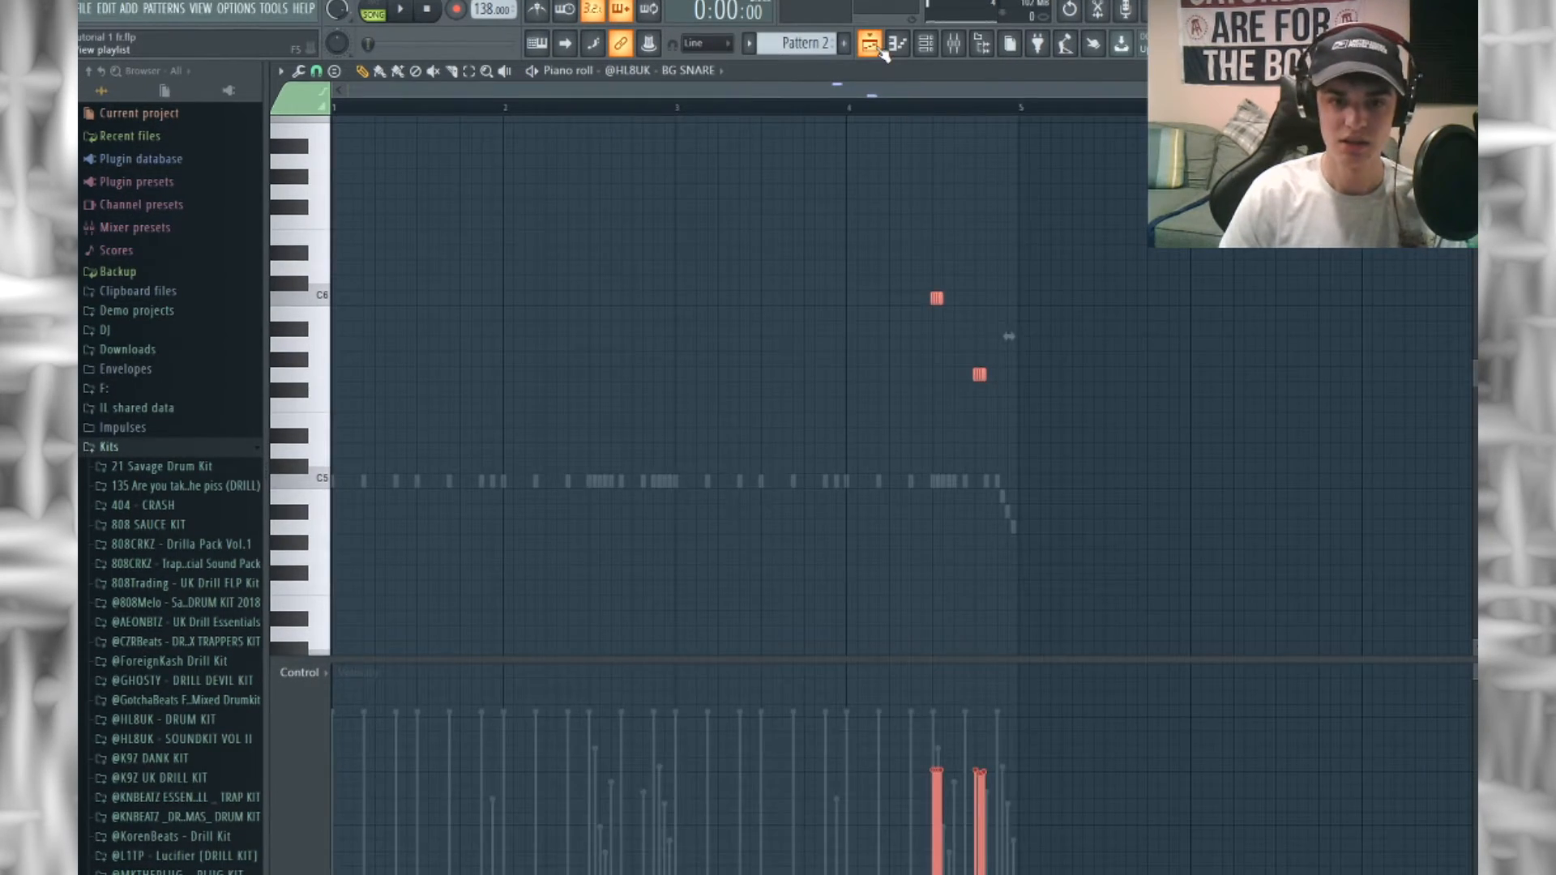
key("space")
left_click(928, 49)
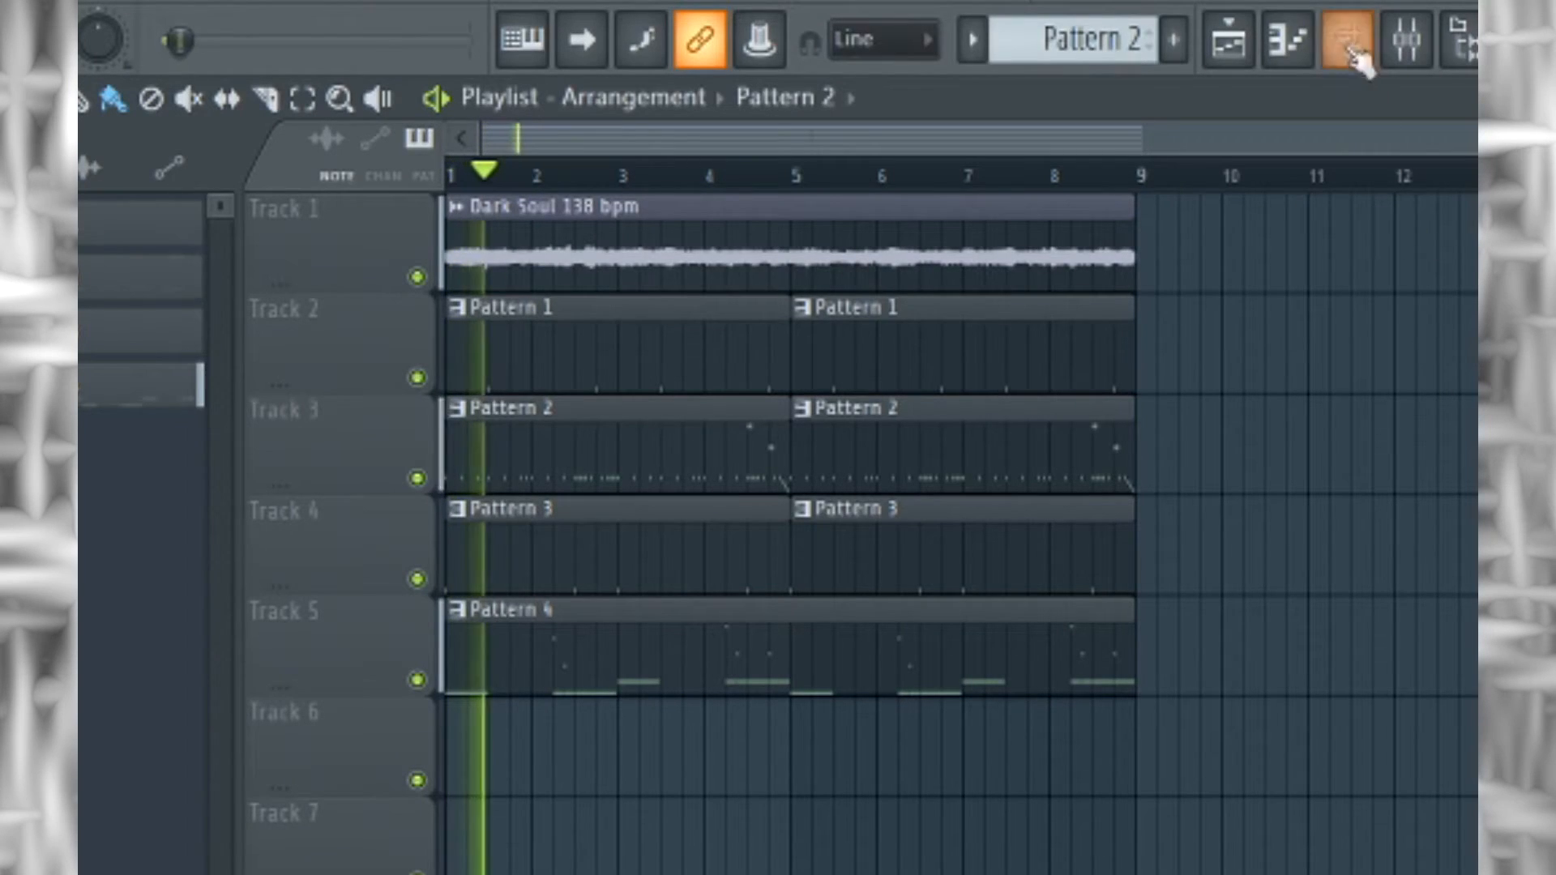
left_click(1291, 42)
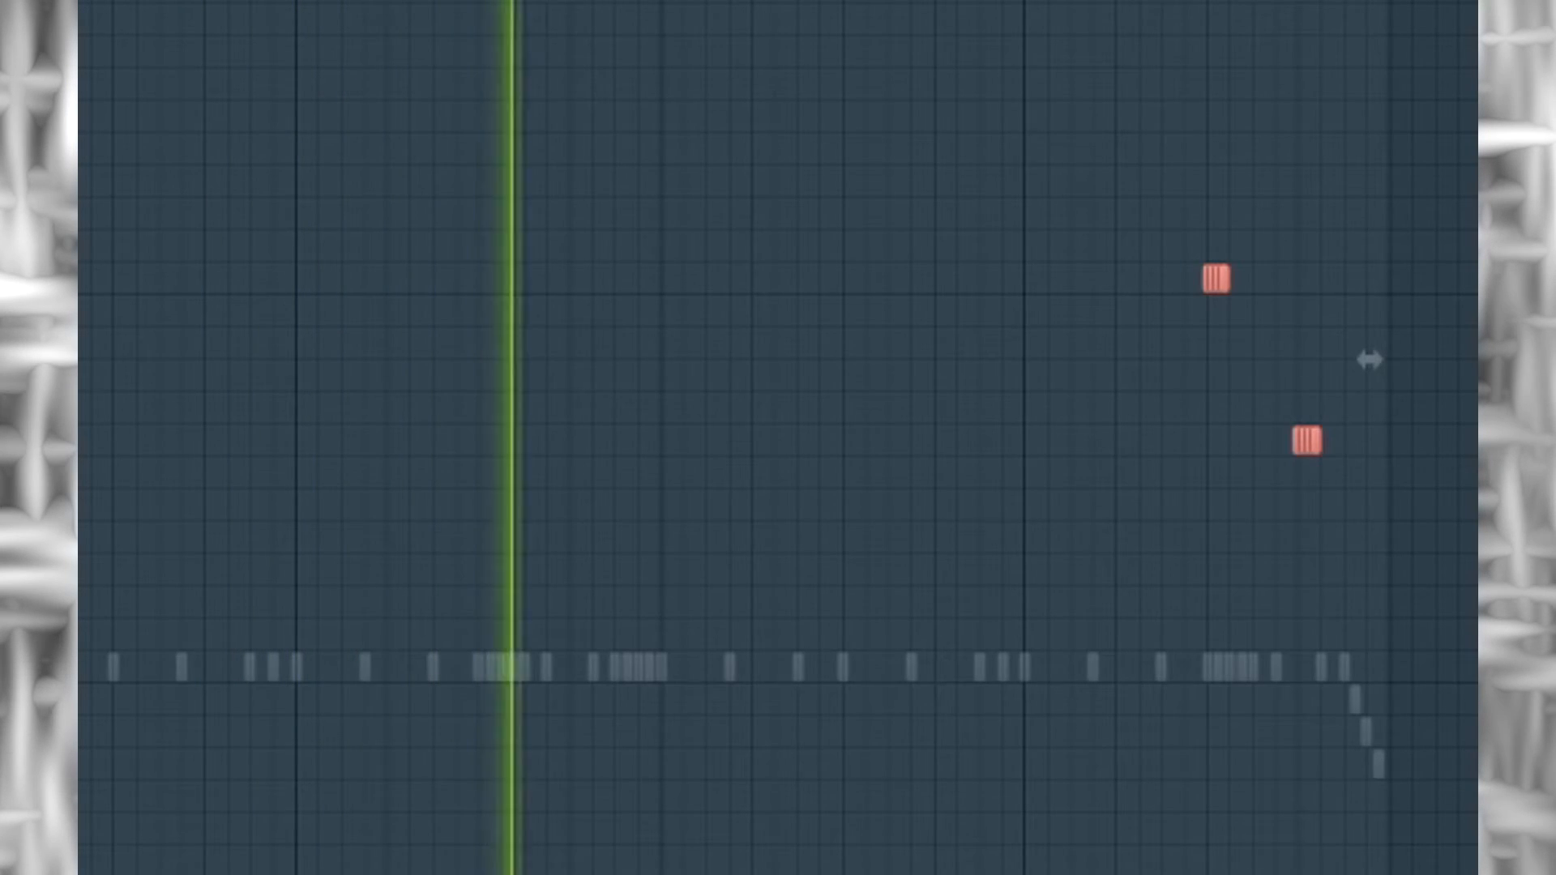
key("ctrl+d")
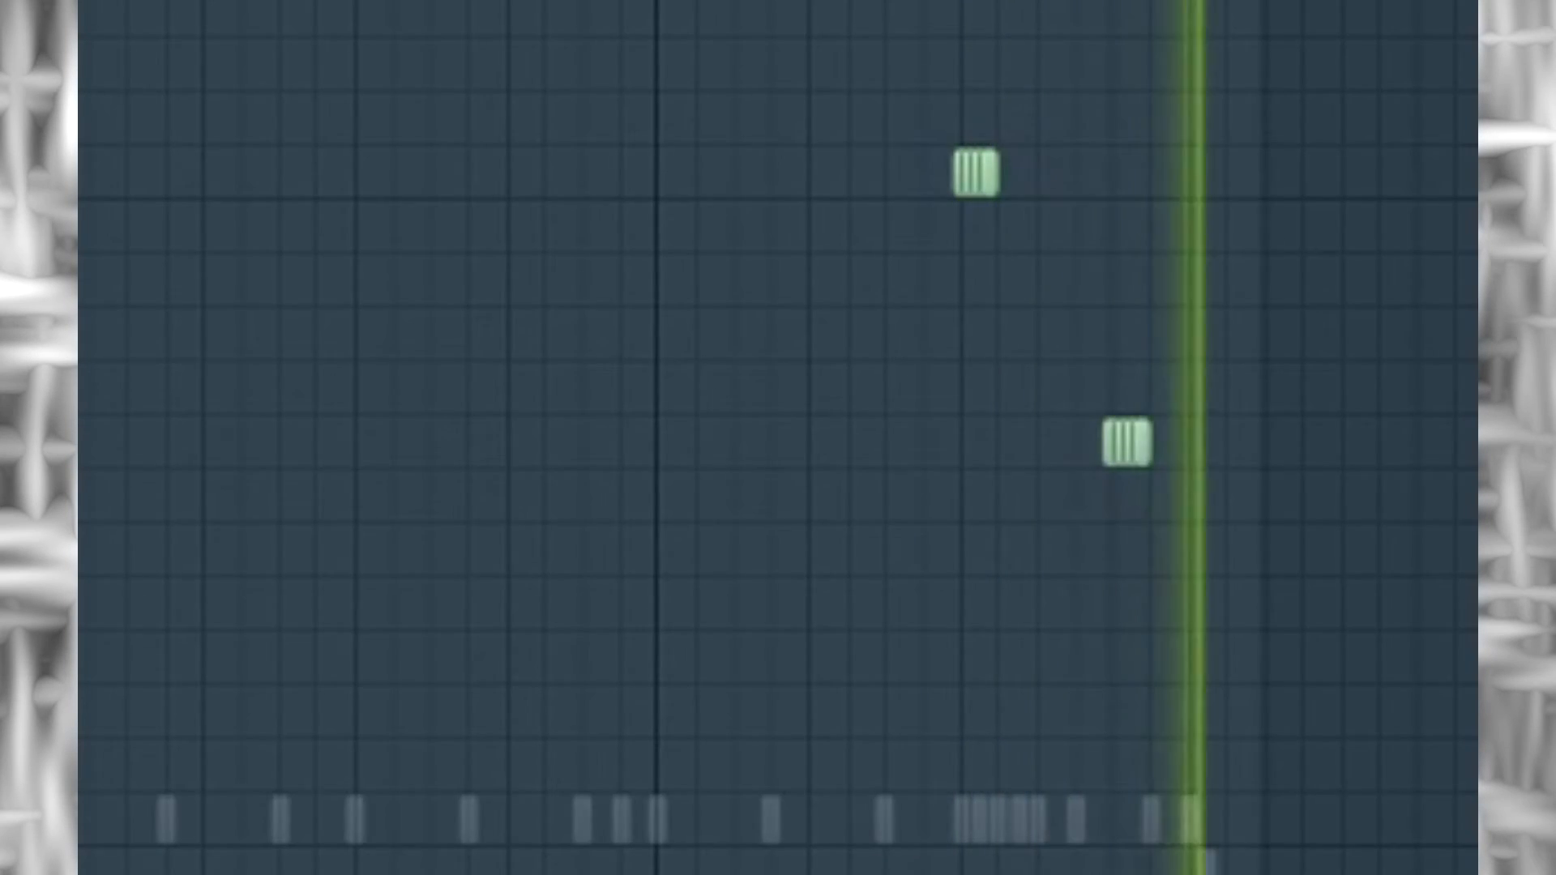
key("space")
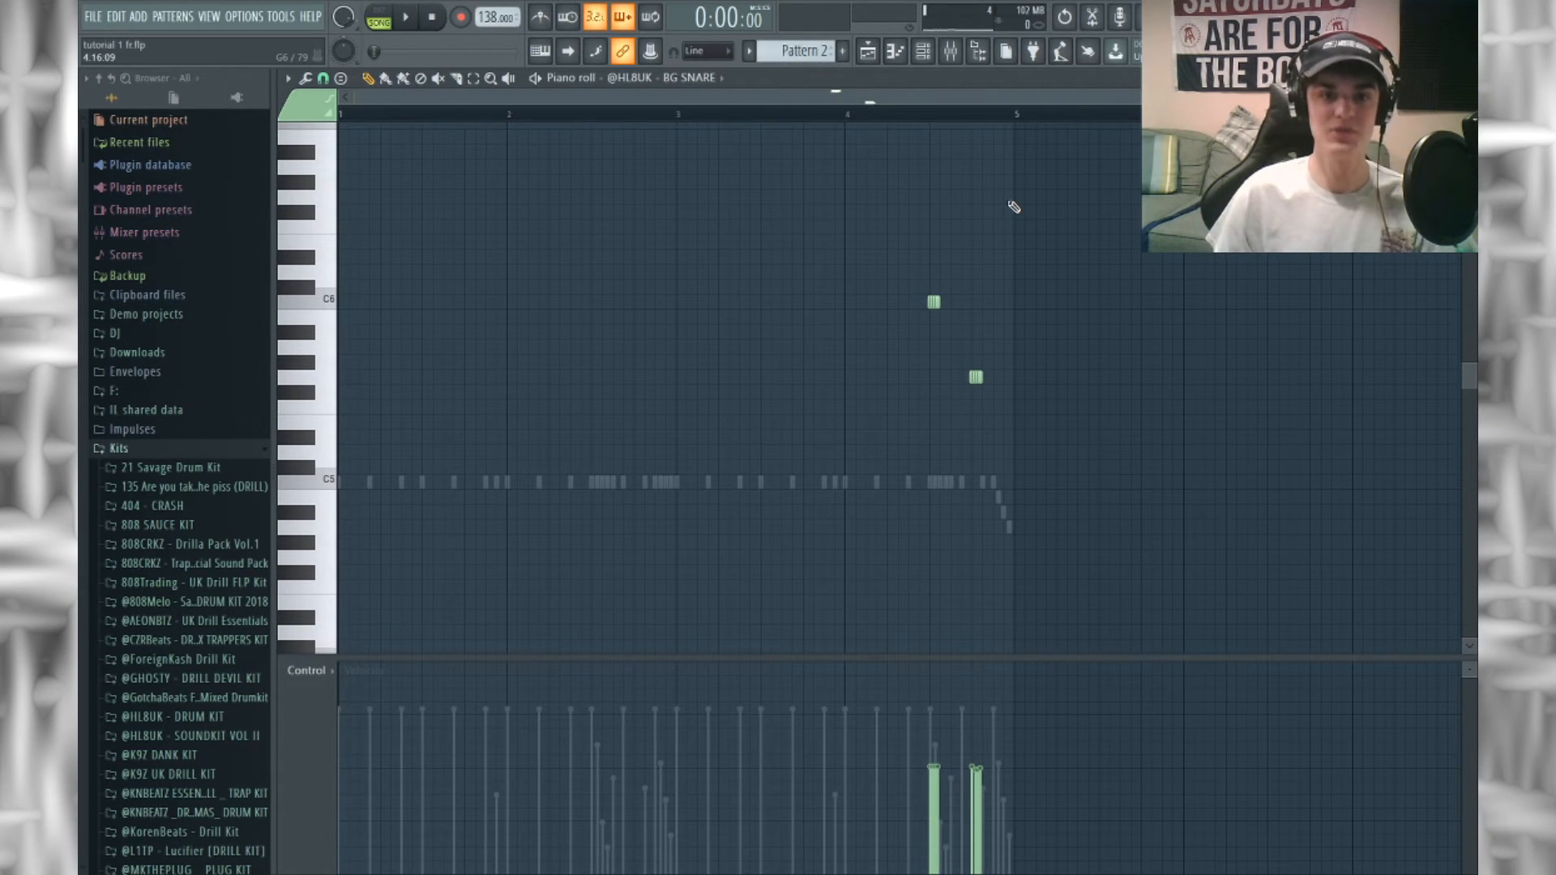
- Create a new empty Pattern 5 and place its clip at the start of track 6 in the playlist
left_click(867, 51)
scroll(814, 53, "down", 3)
left_click_drag(715, 383, 489, 412)
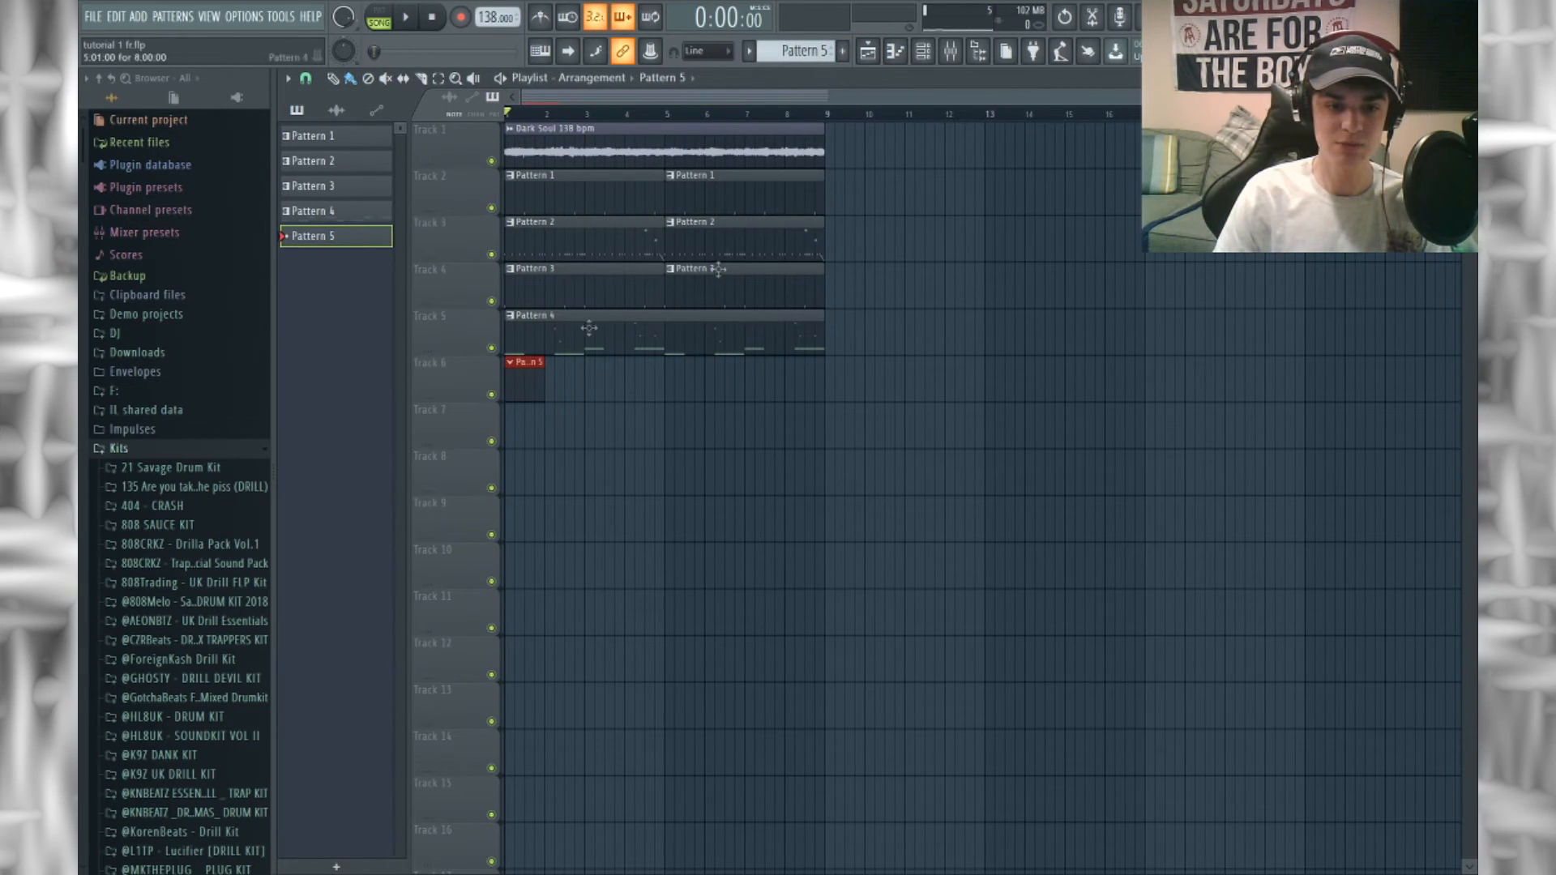
- Add Go To Open Hat hits on steps 1, 25, 33 and 57 of Pattern 5 and play the arrangement
left_click(923, 51)
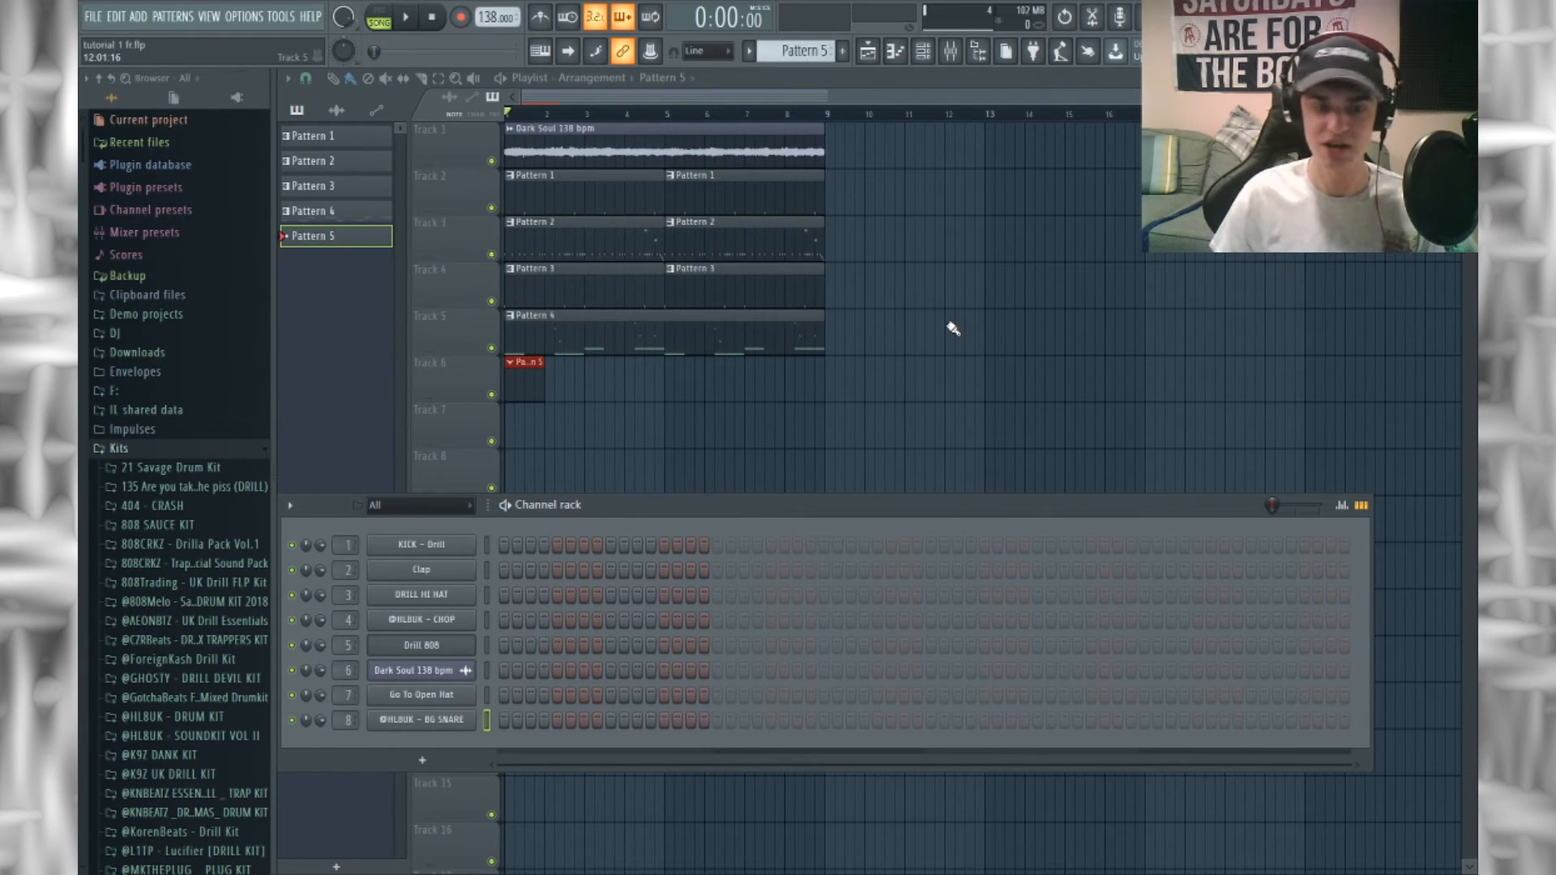
left_click(505, 695)
left_click(825, 695)
left_click(930, 696)
left_click(1251, 695)
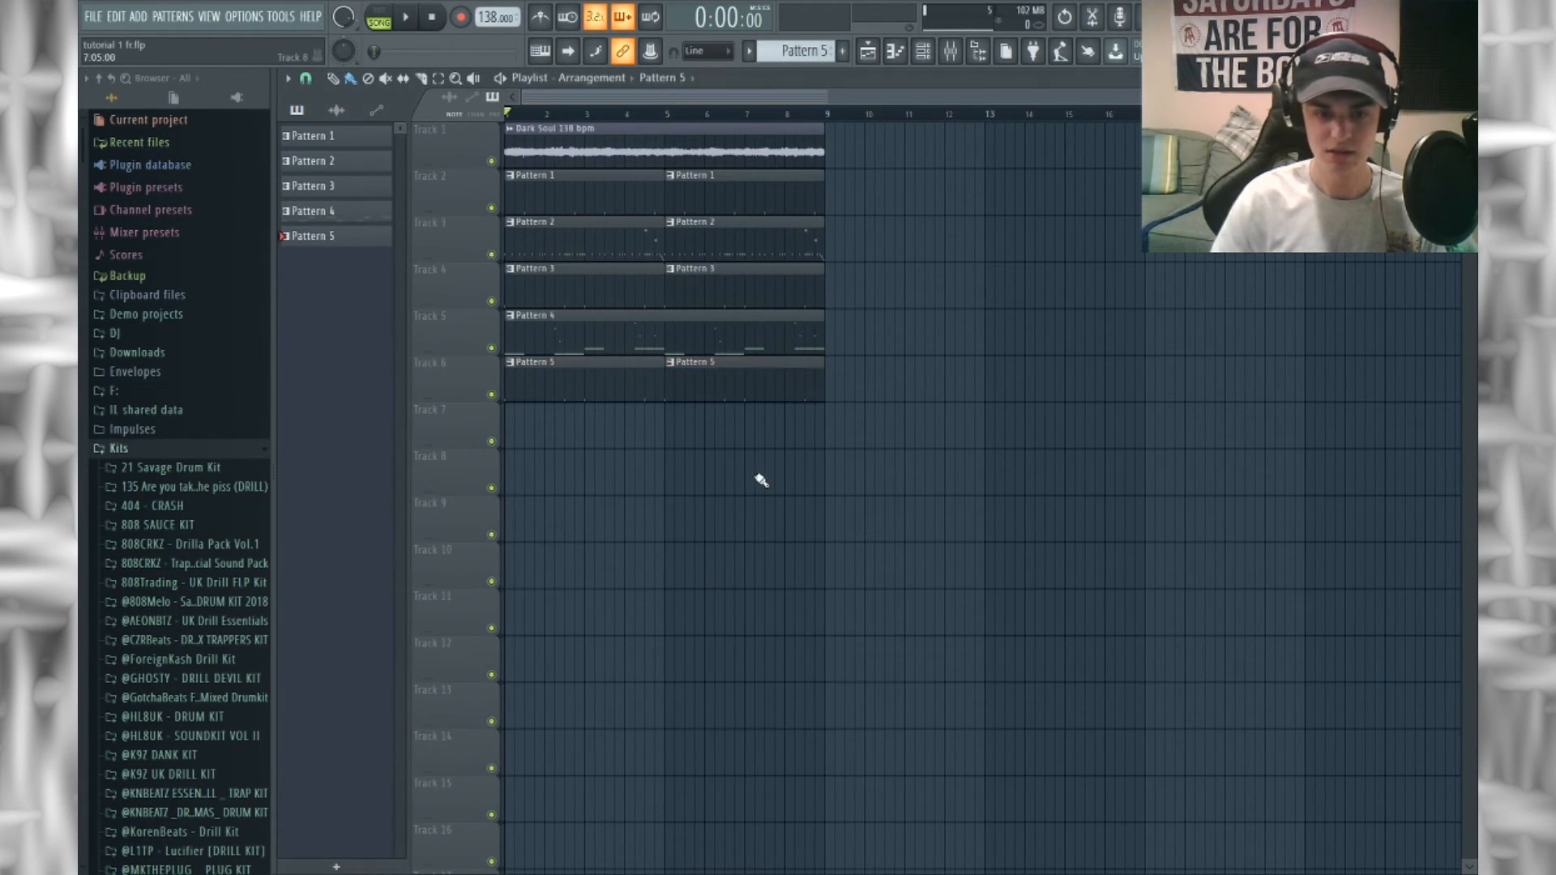
key("space")
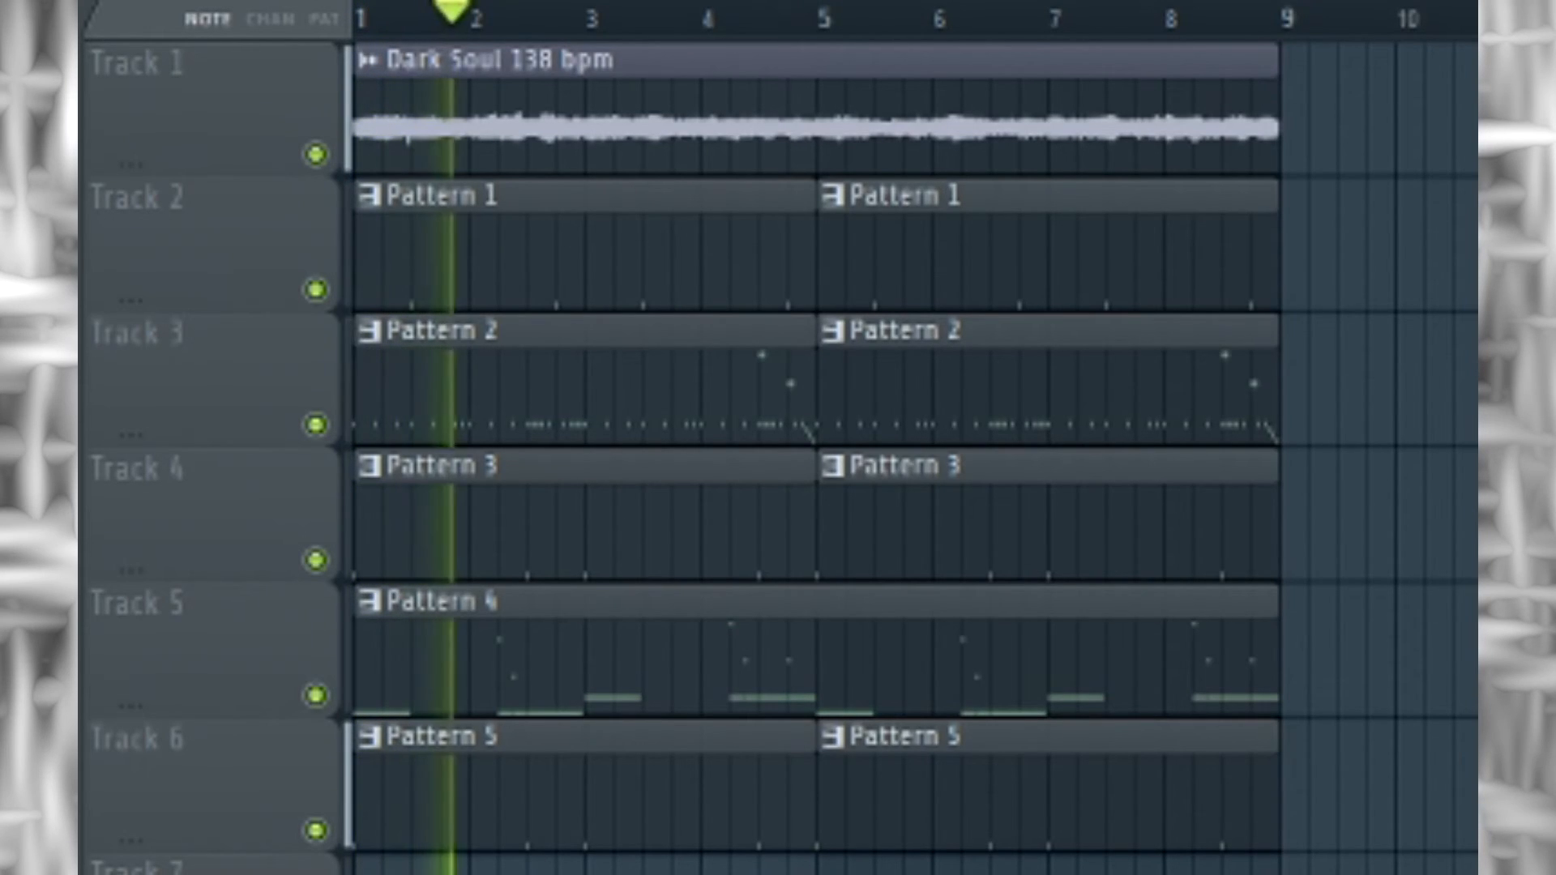